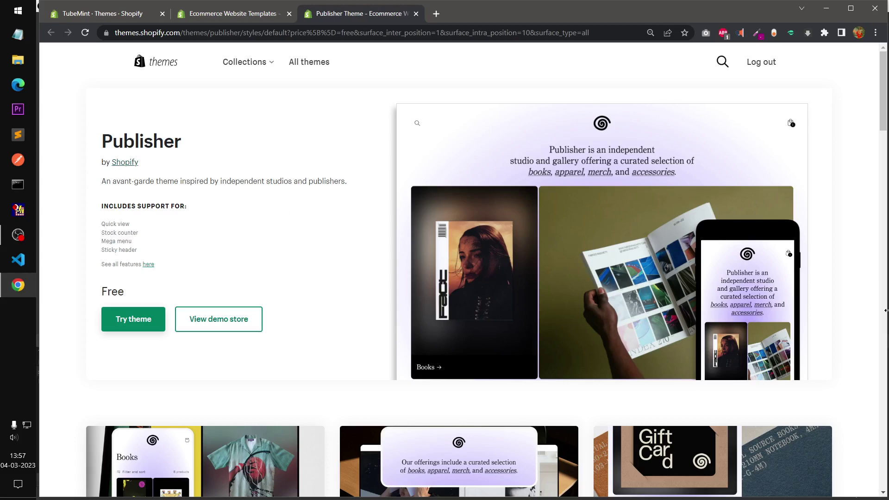
Step: Open the Publisher demo store in a new browser tab and scroll through it
right_click(233, 321)
left_click(278, 327)
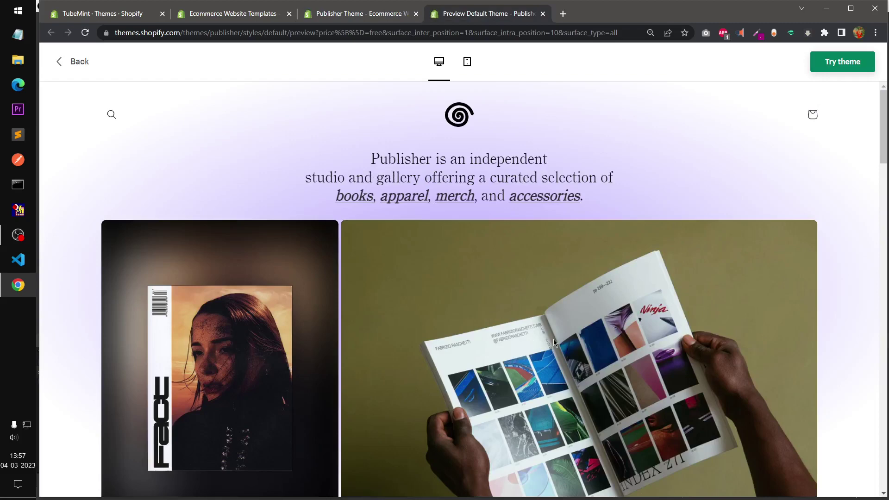
scroll(554, 339, "down", 15)
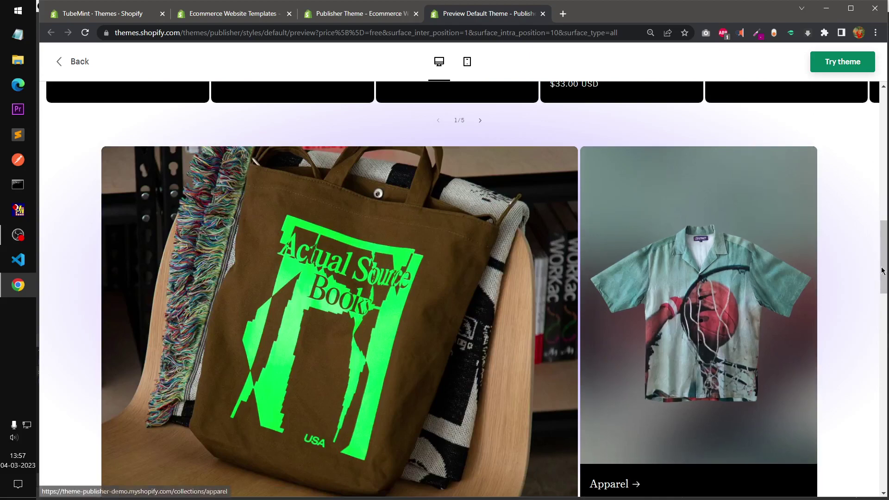
left_click_drag(885, 264, 884, 112)
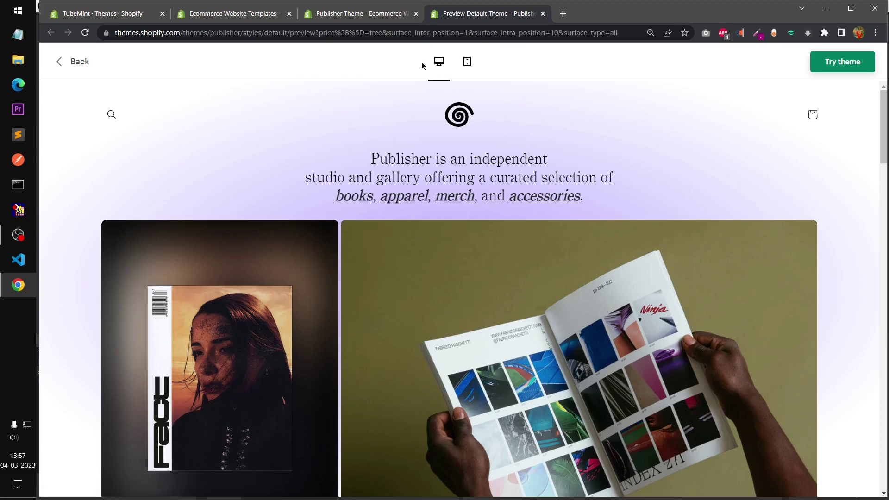
Step: Check the demo store in mobile layout, then return to the desktop preview
left_click(467, 61)
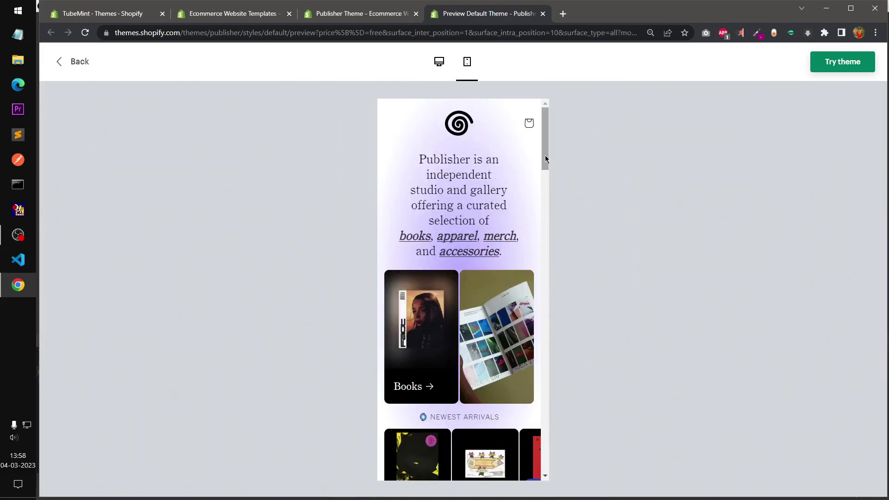
left_click_drag(546, 159, 532, 143)
left_click(436, 64)
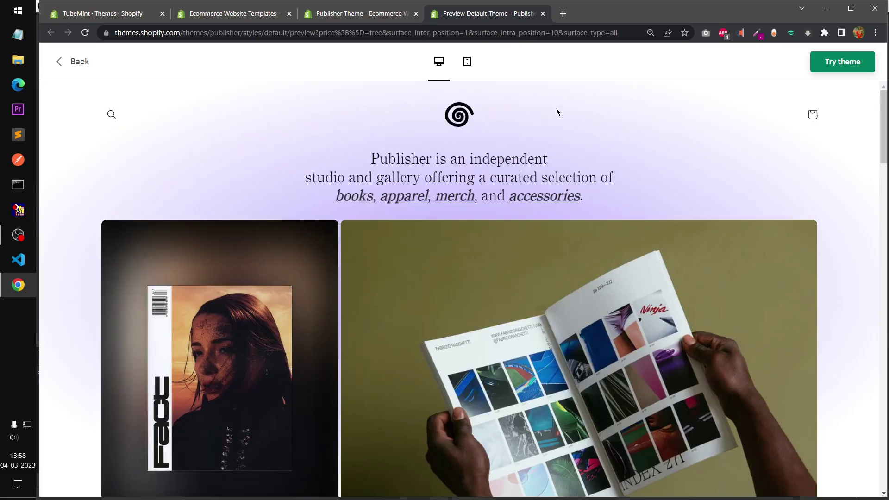
scroll(524, 294, "down", 8)
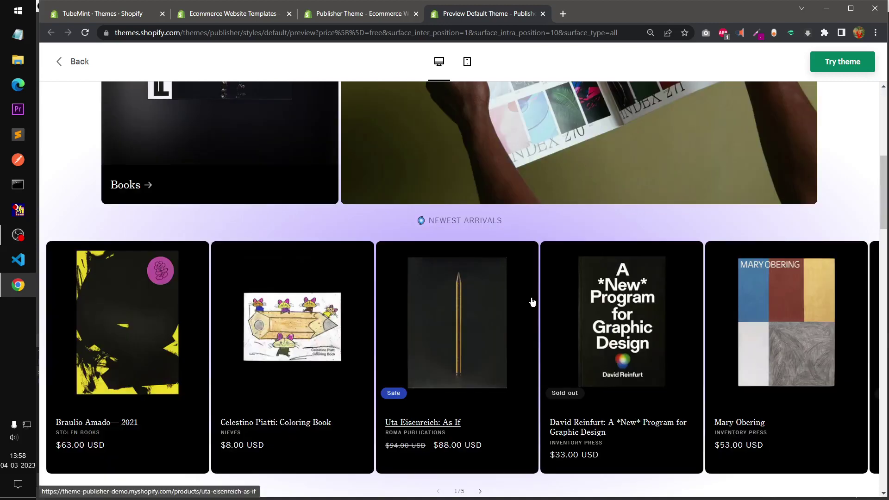
Step: Open the A *New* Program for Graphic Design product page and view images two through five
left_click(615, 341)
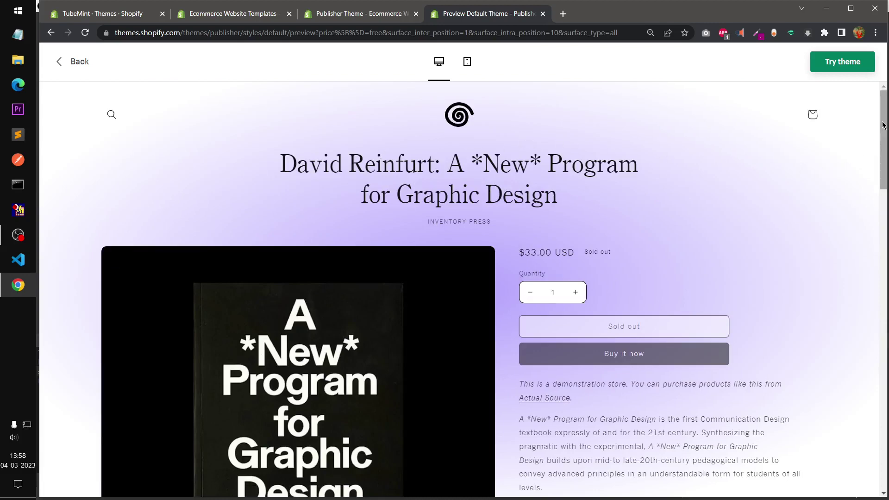
left_click_drag(885, 124, 887, 239)
left_click(224, 438)
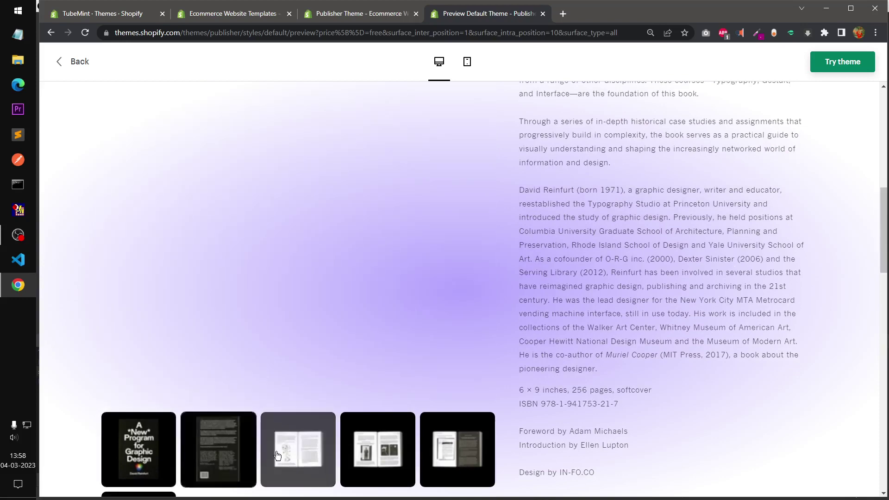
left_click(306, 457)
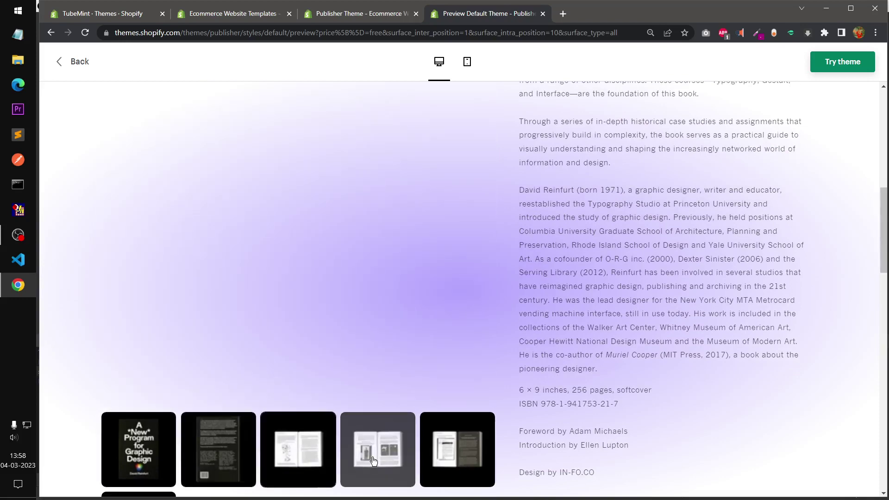
left_click(372, 461)
left_click(442, 460)
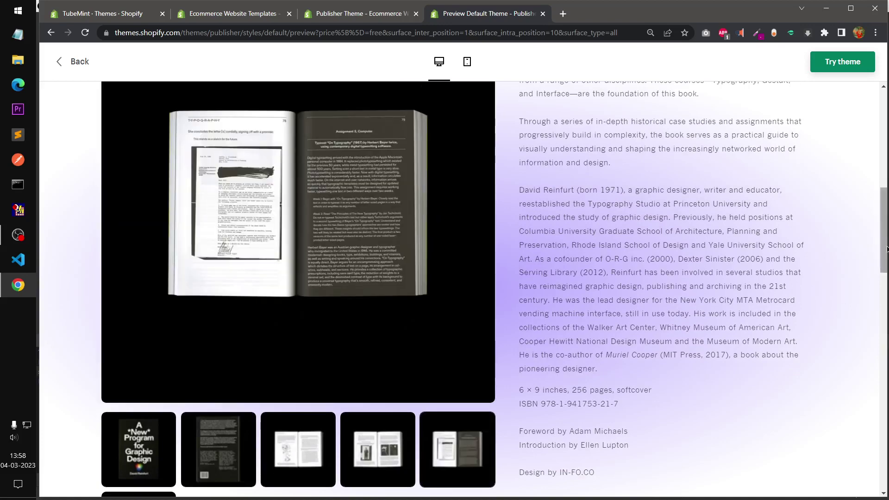
Step: Show the sixth open-book spread as the main image, then scroll back to the top
scroll(886, 223, "down", 3)
scroll(417, 321, "down", 1)
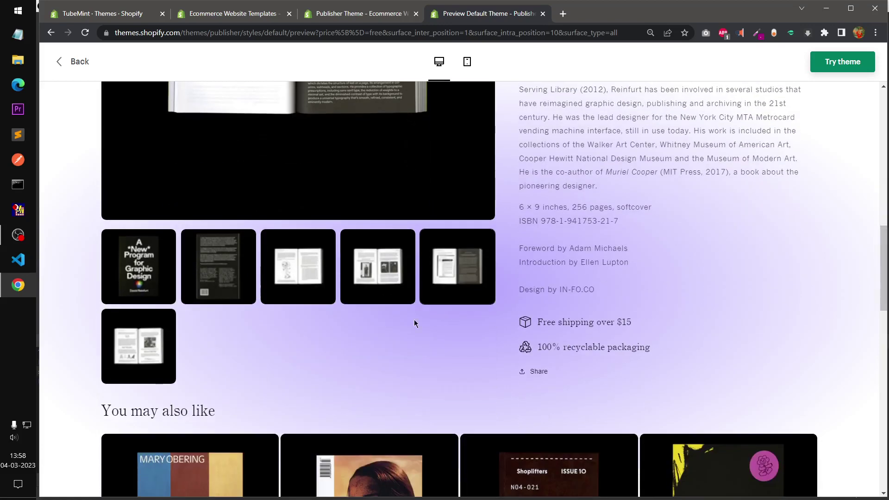
left_click(147, 342)
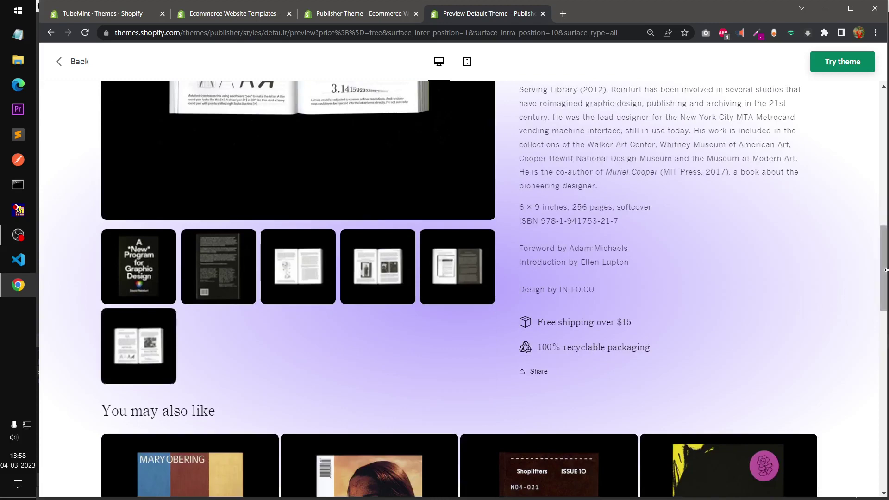
scroll(887, 331, "down", 1)
scroll(887, 332, "down", 6)
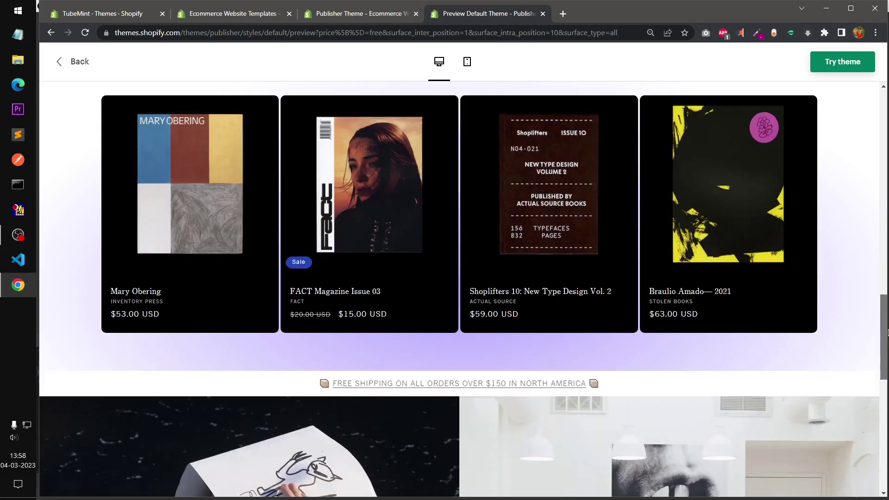
left_click_drag(887, 331, 887, 116)
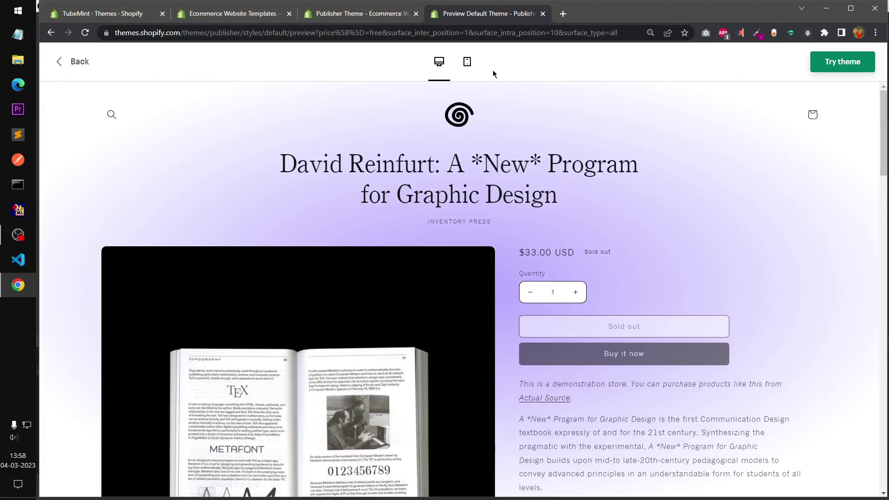
Step: Switch the product page to mobile layout and zoom into the book cover, then close the zoom
left_click(468, 69)
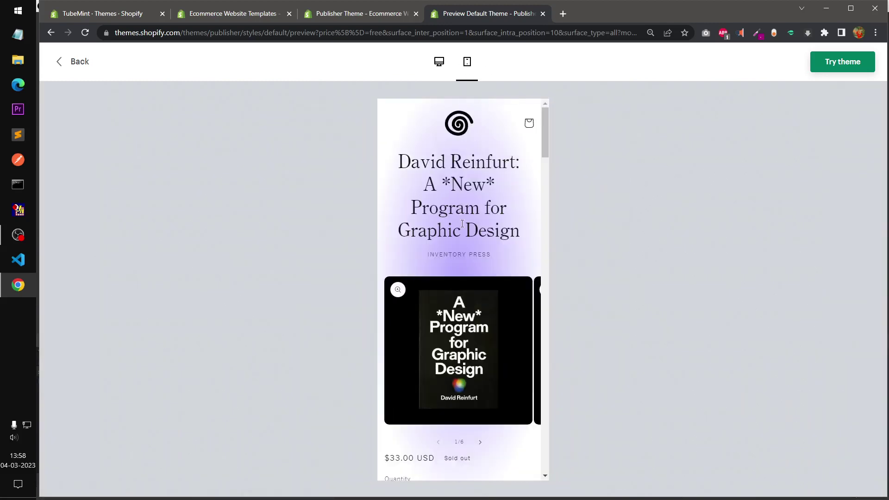
mouse_move(545, 137)
left_mouse_down()
mouse_move(551, 316)
mouse_move(539, 458)
mouse_move(552, 152)
left_mouse_up()
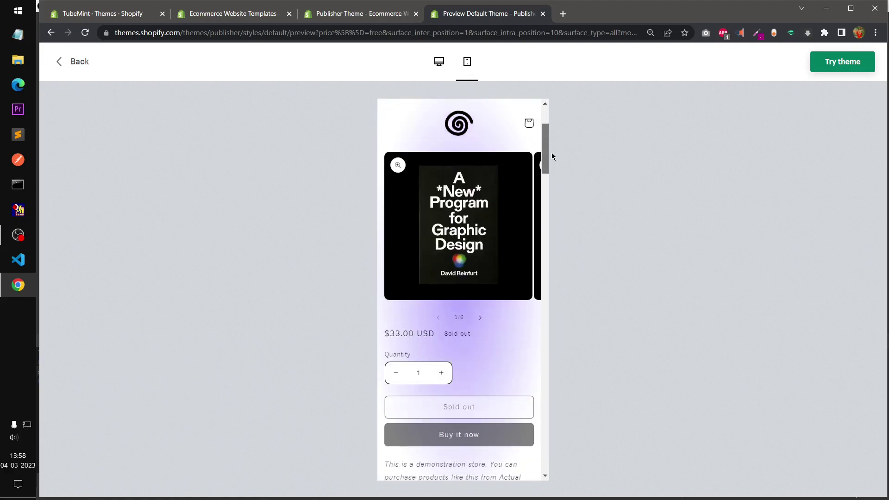
left_click(491, 238)
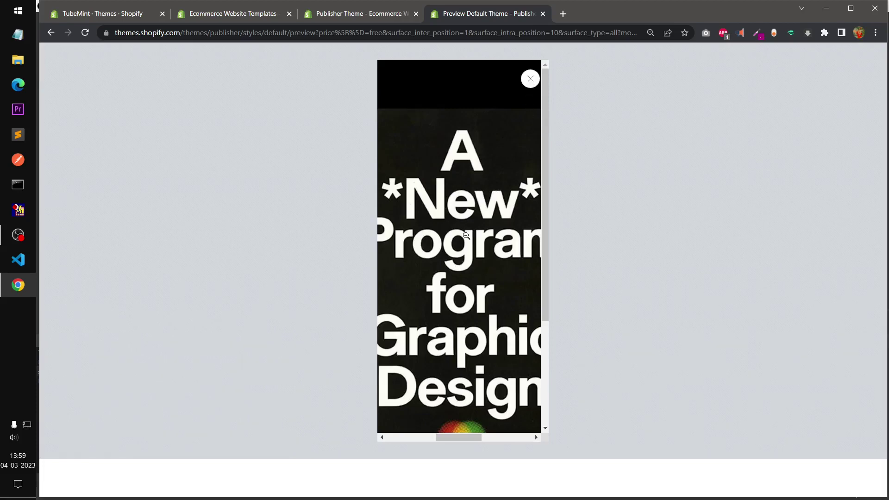
scroll(468, 238, "down", 3)
scroll(470, 245, "up", 3)
left_click_drag(452, 438, 478, 444)
left_click(477, 444)
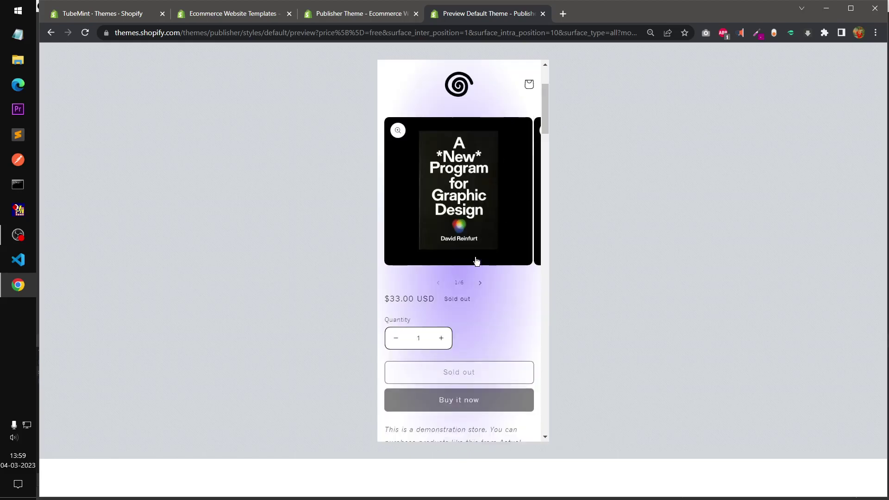
Step: Advance the image carousel to slide 6/6, then step back to the back cover at 2/6
left_click(479, 283)
left_click(481, 286)
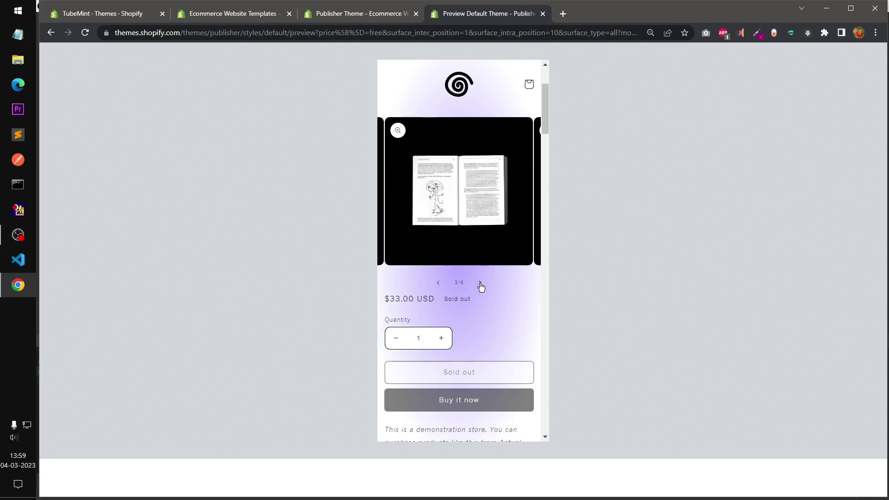
left_click(481, 285)
left_click(480, 285)
left_click(480, 284)
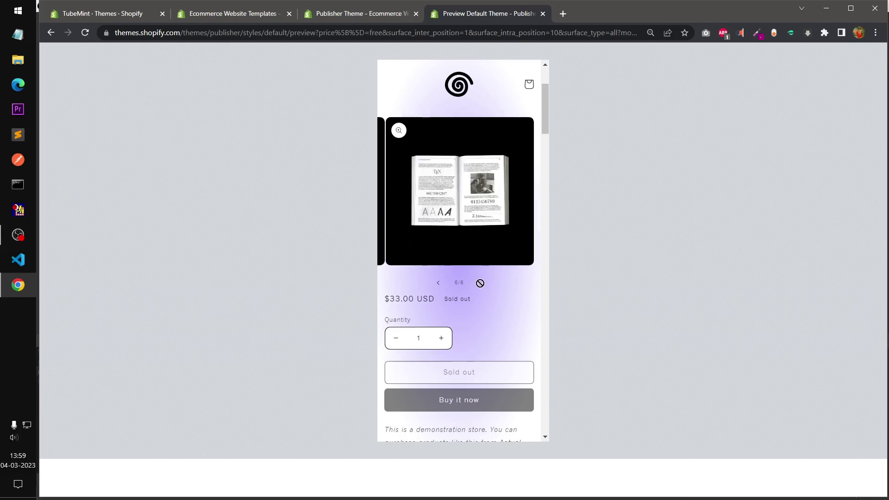
left_click(438, 283)
left_click(438, 283)
left_click(439, 283)
left_click(439, 283)
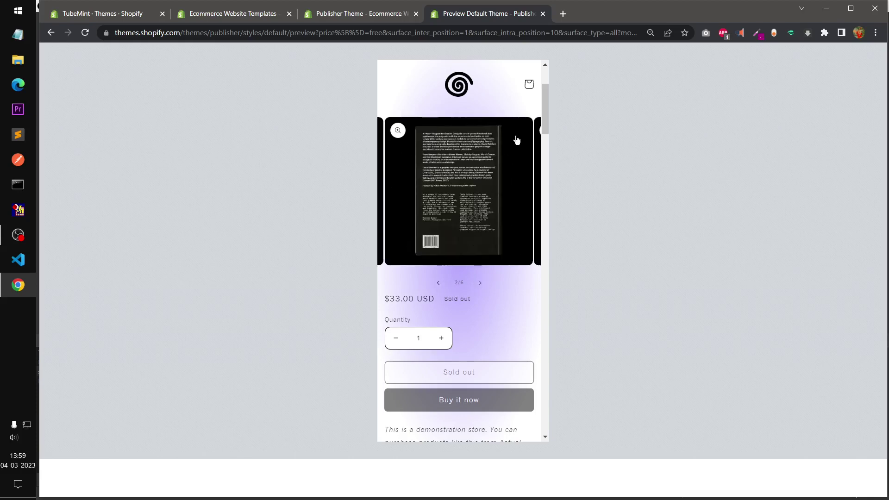
scroll(545, 110, "up", 3)
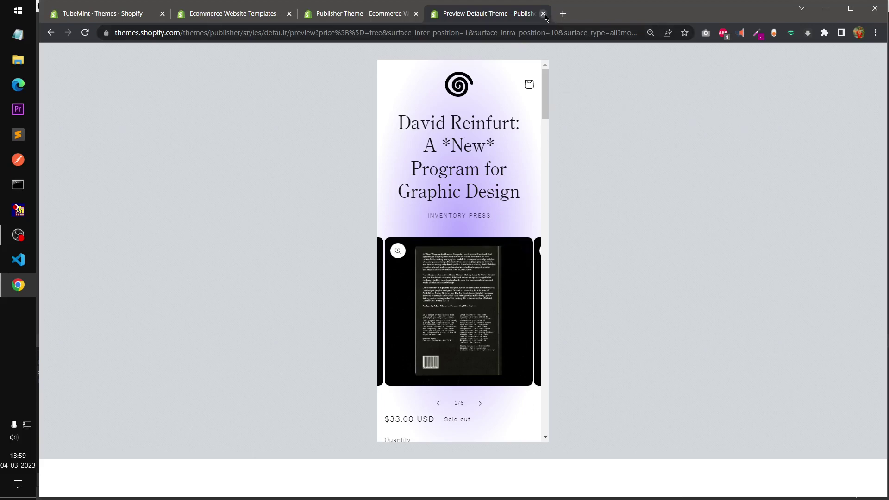
Step: Close the theme preview tab and move over to the store admin's themes page
left_click(544, 14)
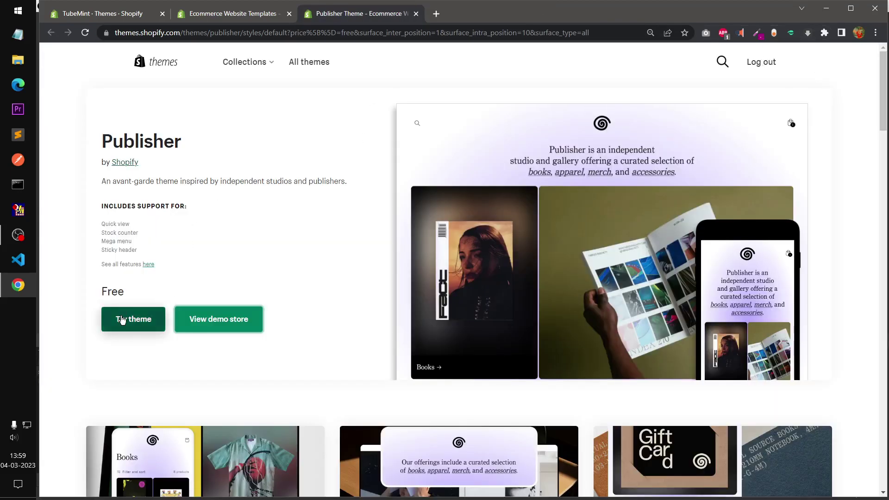
left_click(219, 16)
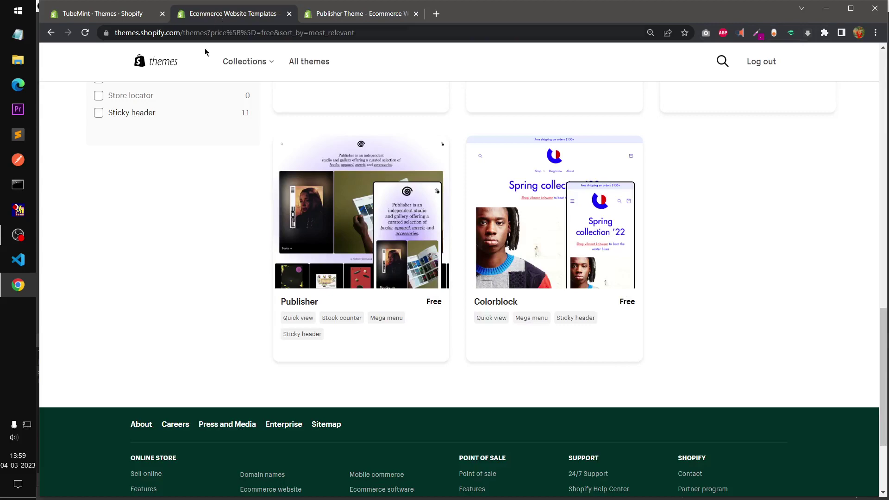
left_click(123, 17)
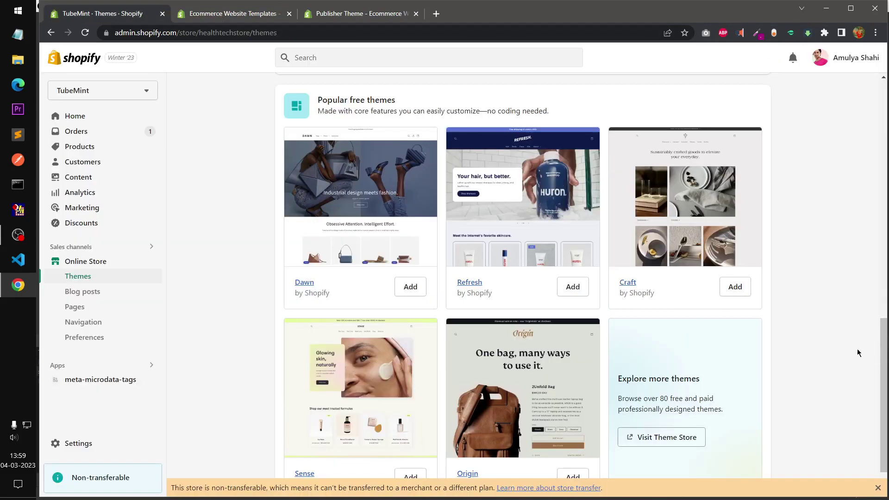
scroll(884, 417, "down", 1)
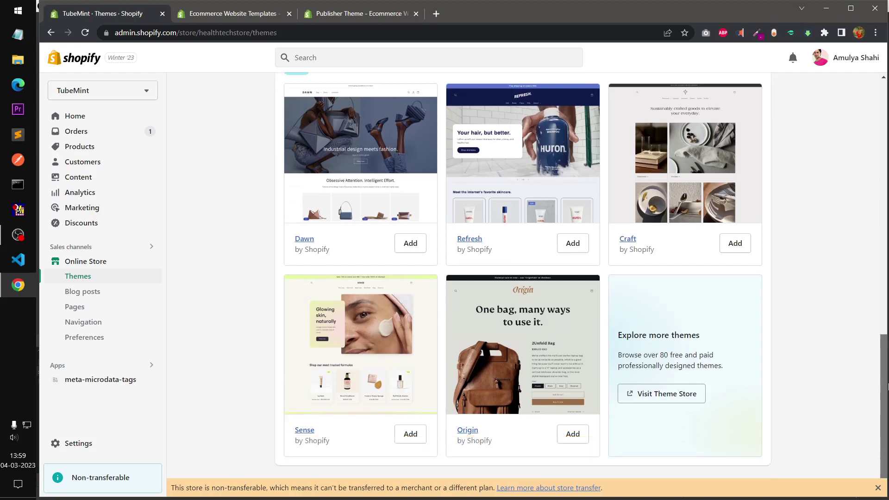
scroll(886, 394, "up", 10)
scroll(886, 417, "down", 10)
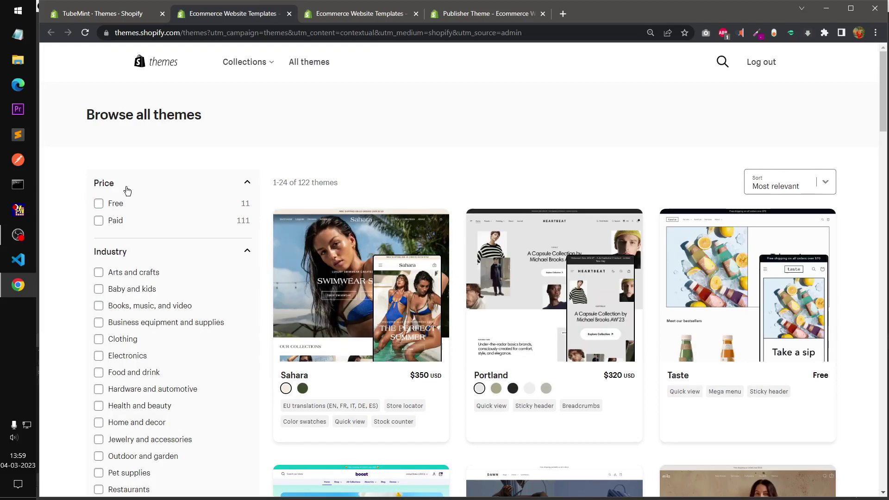
Step: Filter the theme listing to free themes and browse the results
left_click(99, 204)
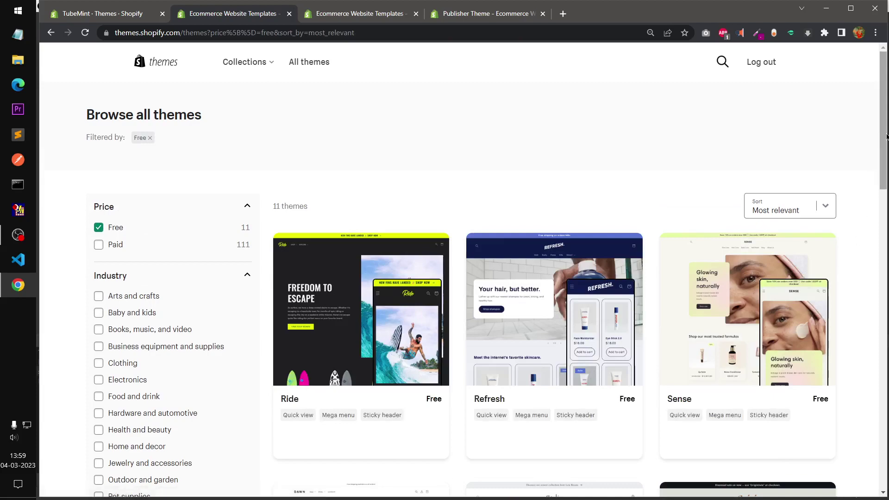
scroll(886, 250, "down", 5)
scroll(886, 250, "down", 10)
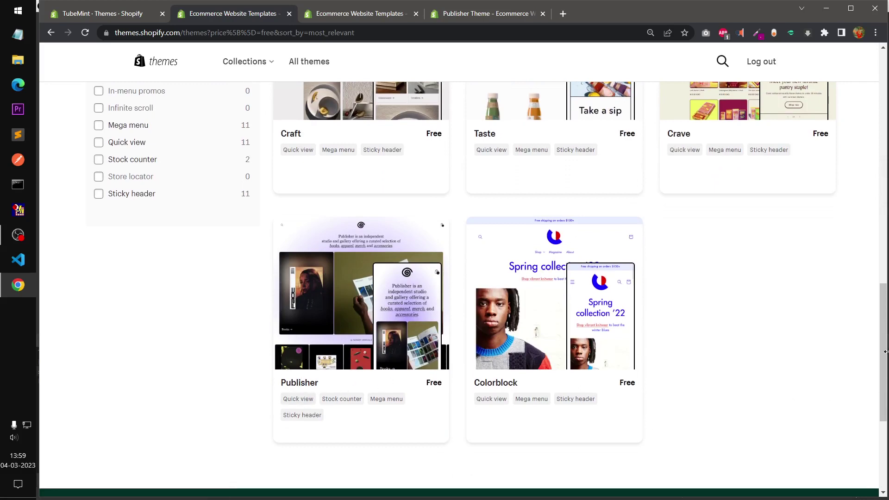
left_click_drag(885, 351, 887, 454)
left_click_drag(887, 381, 886, 82)
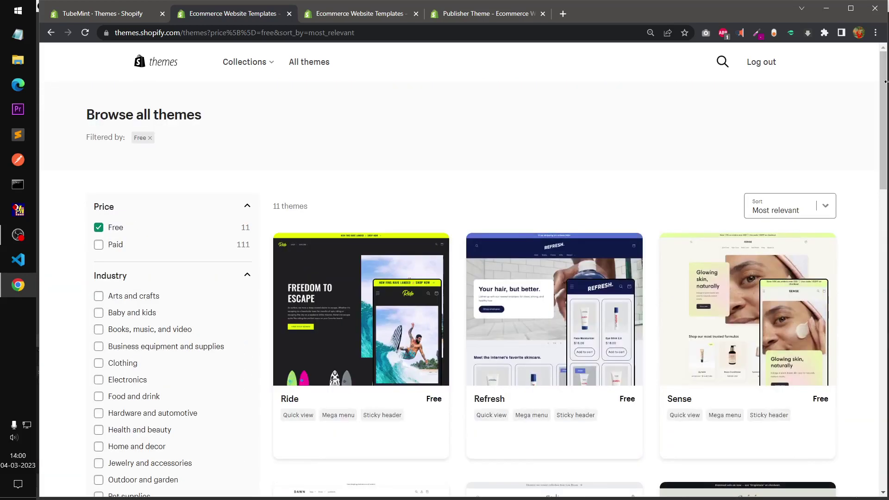
Step: Close the remaining theme browsing tabs to return to the TubeMint themes page
left_click(416, 14)
left_click(416, 14)
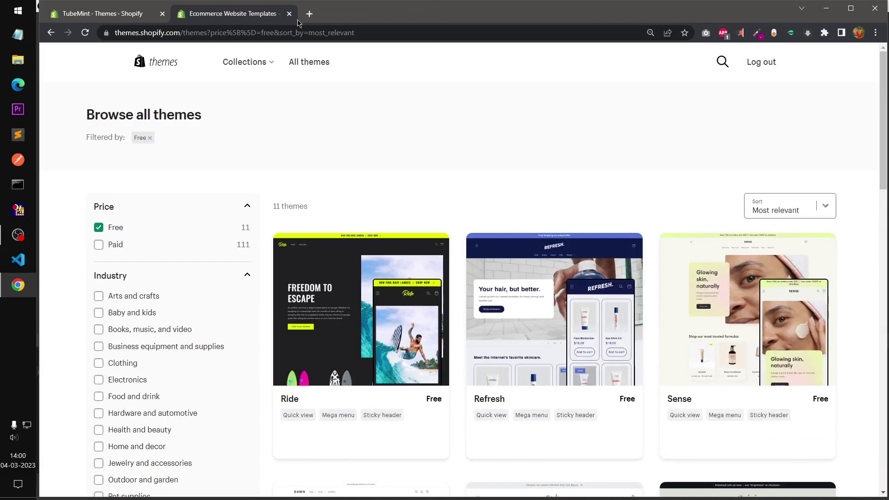
left_click(289, 14)
scroll(364, 175, "up", 10)
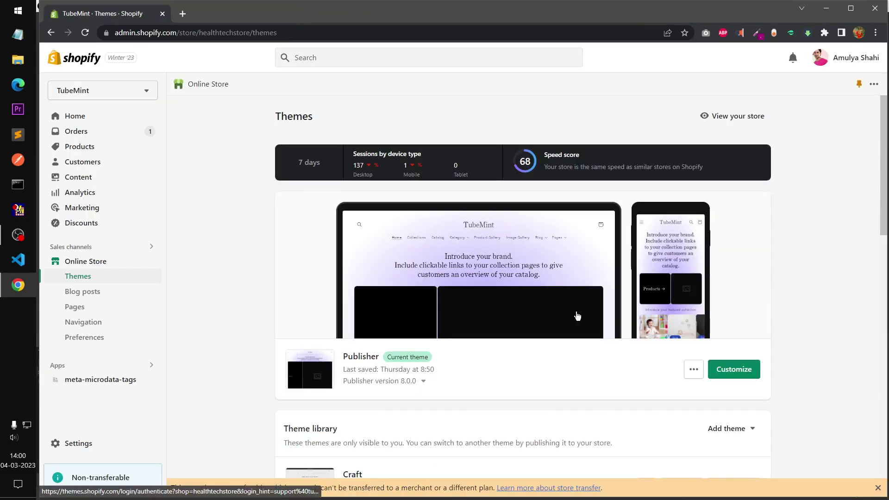
Step: Customize Publisher, unhide the 'Welcome to our store' announcement, and save
left_click(736, 373)
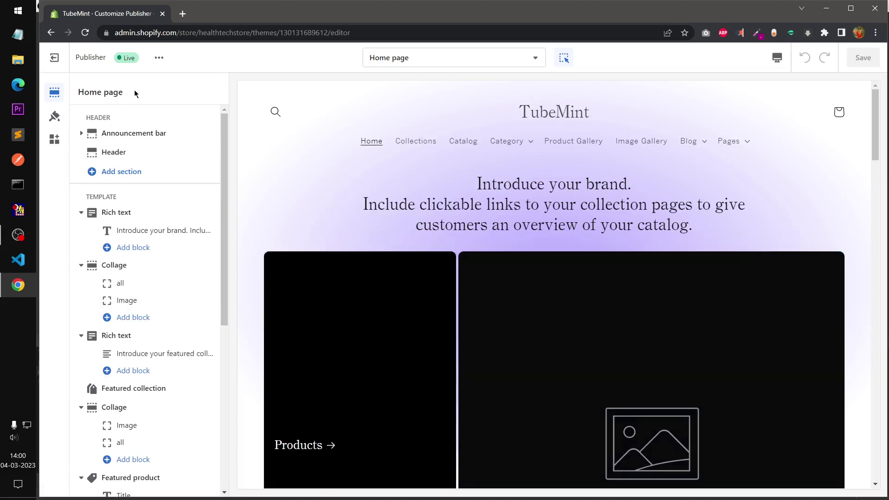
left_click(145, 139)
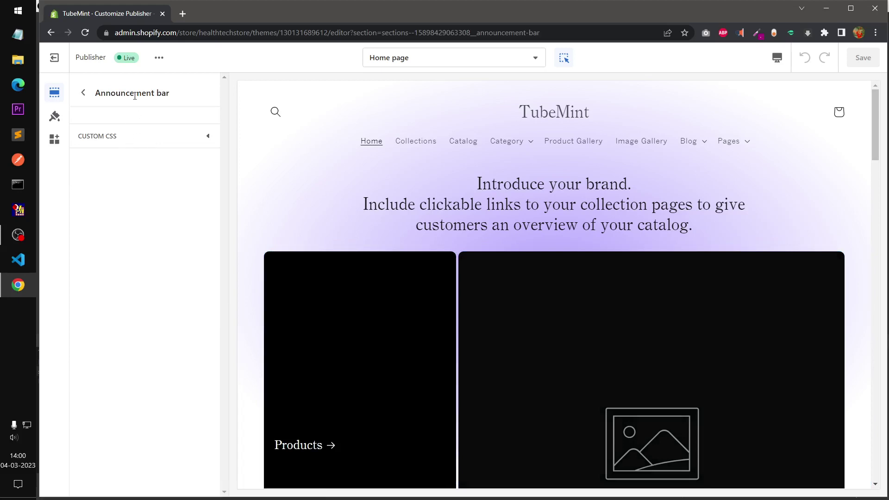
left_click(83, 92)
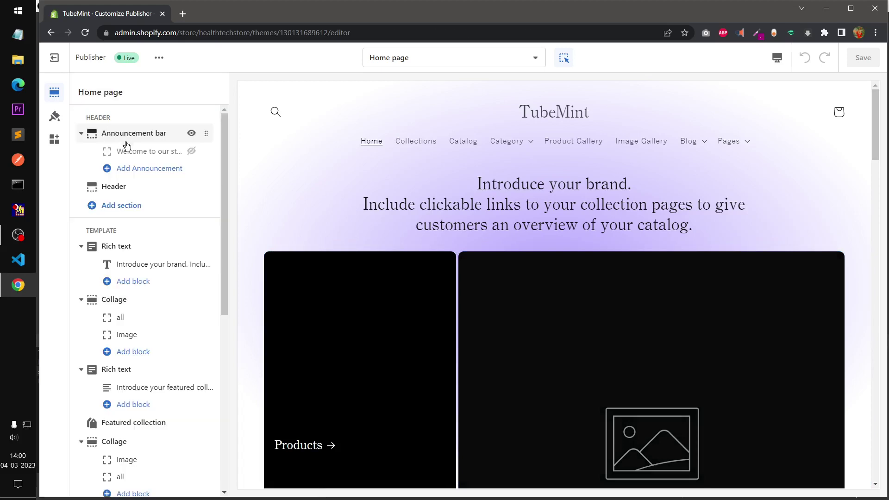
left_click(191, 151)
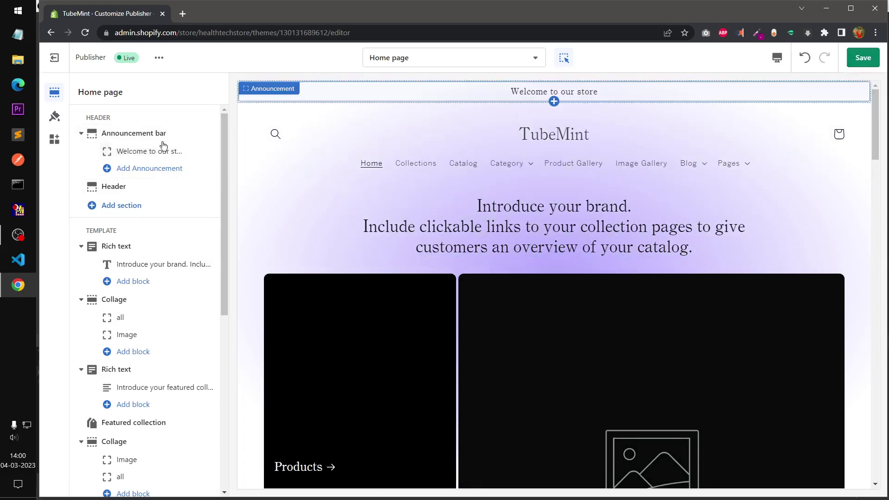
left_click(858, 60)
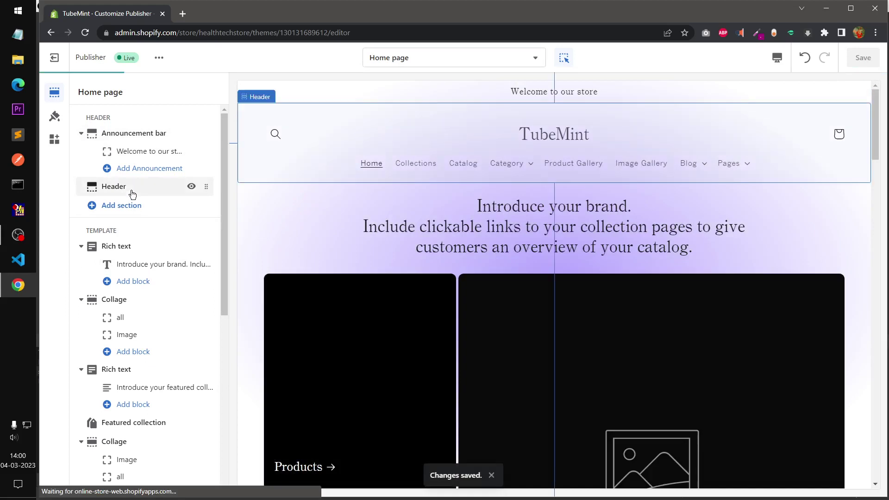
Step: Go from the Header section to the theme logo settings and bring up the image library
left_click(132, 194)
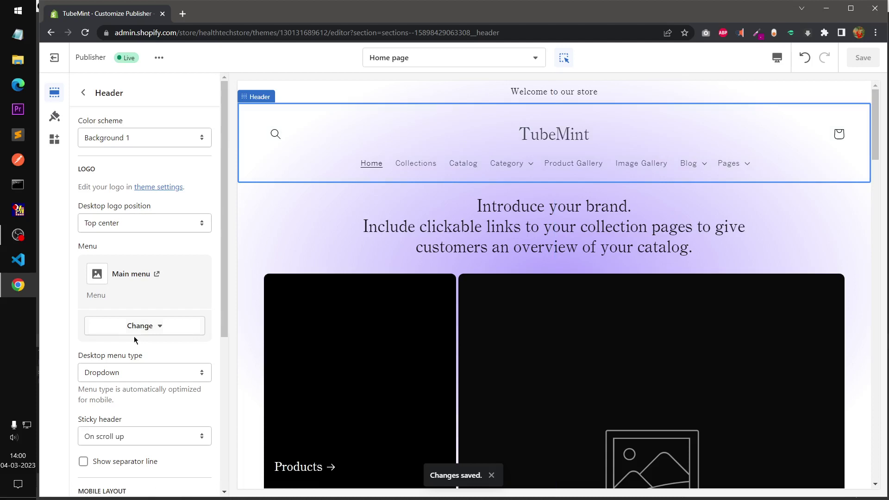
left_click(150, 187)
left_click(145, 167)
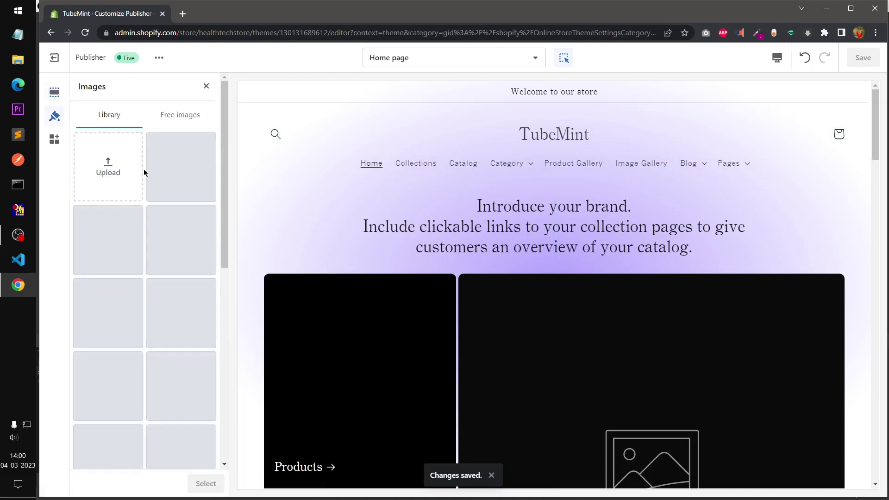
Step: Choose the tubemint-dev-logo image as the store logo and save the theme
left_click(109, 237)
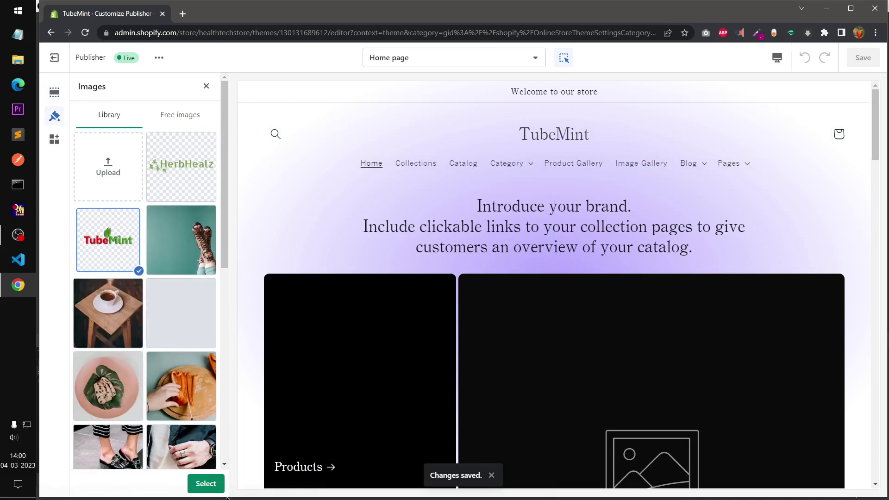
left_click(206, 483)
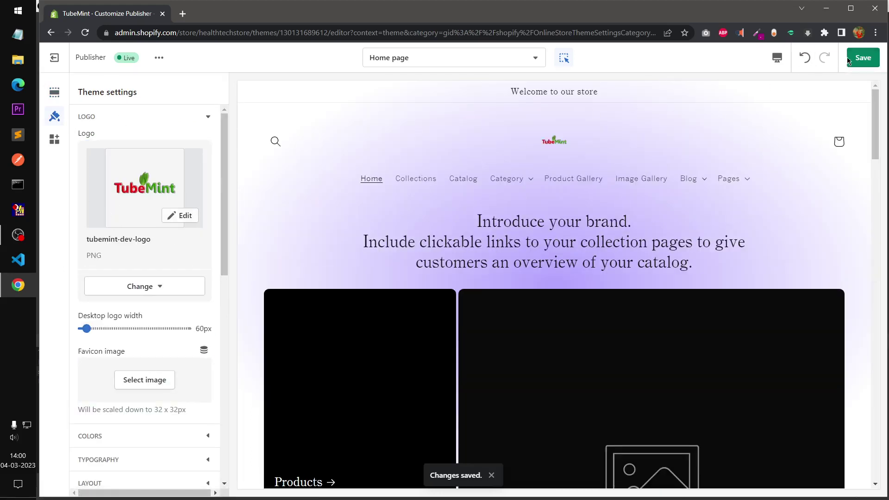
left_click(849, 59)
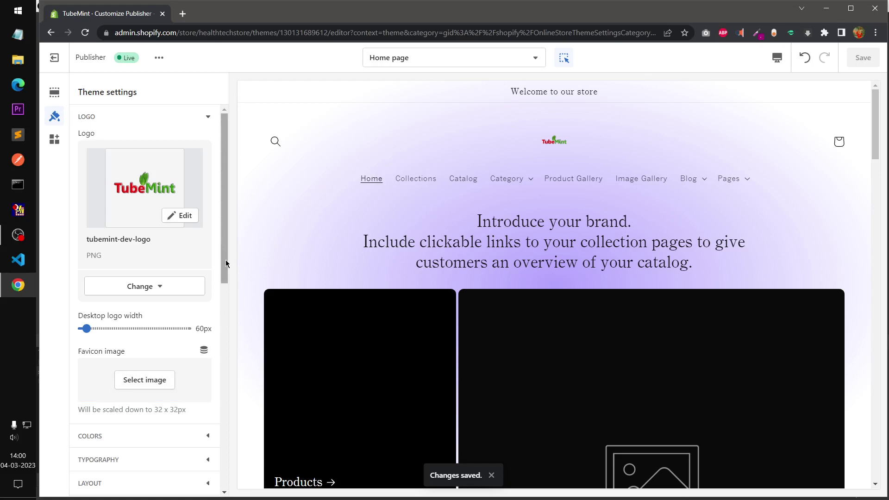
left_click_drag(224, 264, 227, 336)
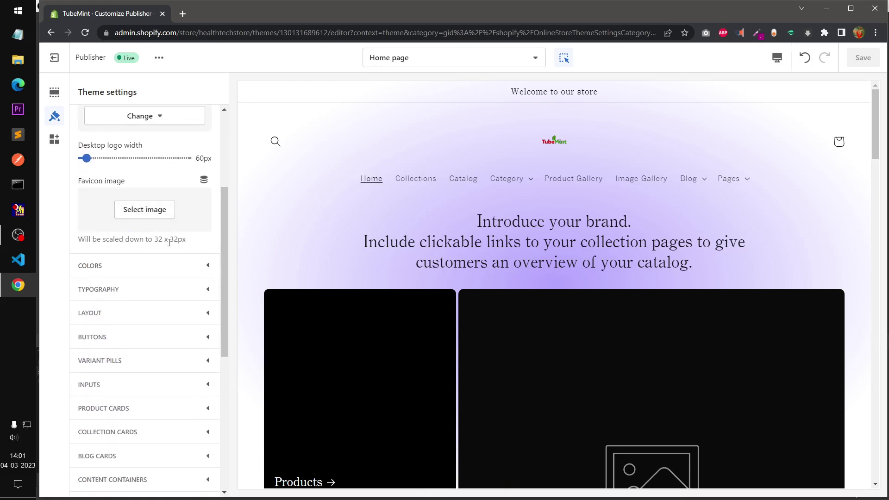
Step: Make the Background 1 gradient linear, with its #B3A4FF purple stop at about 79%
left_click(194, 273)
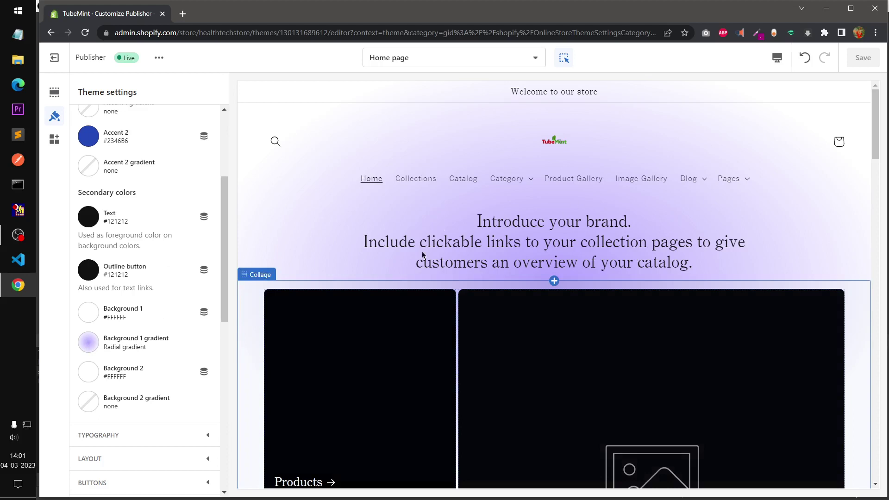
left_click(86, 345)
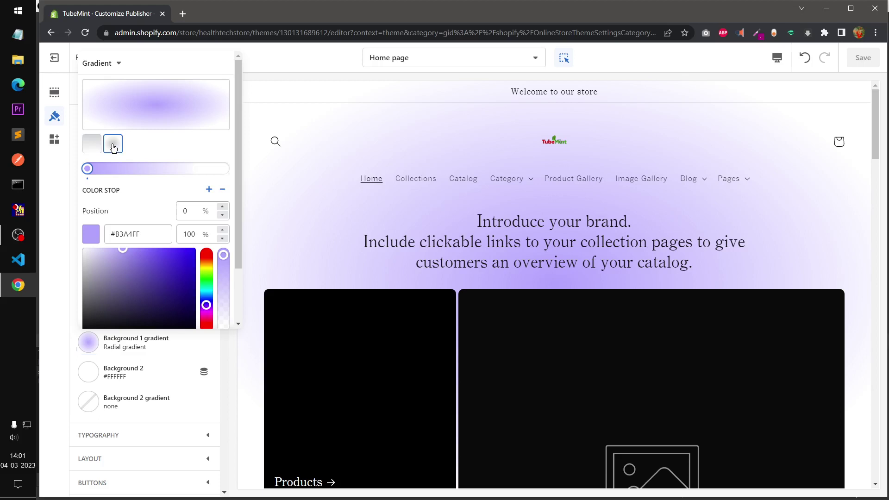
left_click(94, 144)
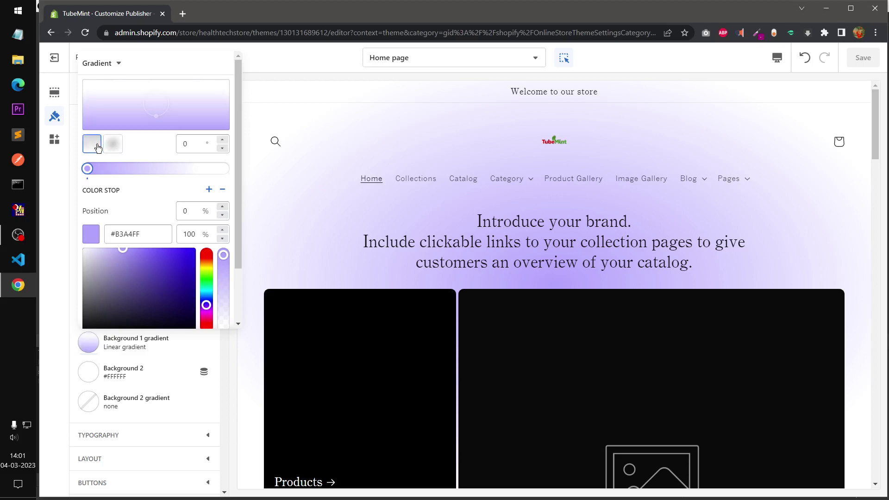
left_click(115, 148)
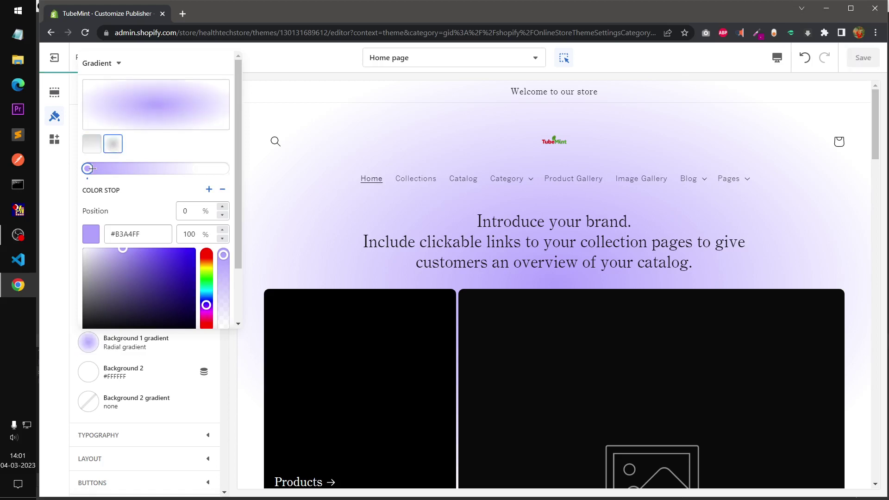
left_click_drag(87, 169, 235, 173)
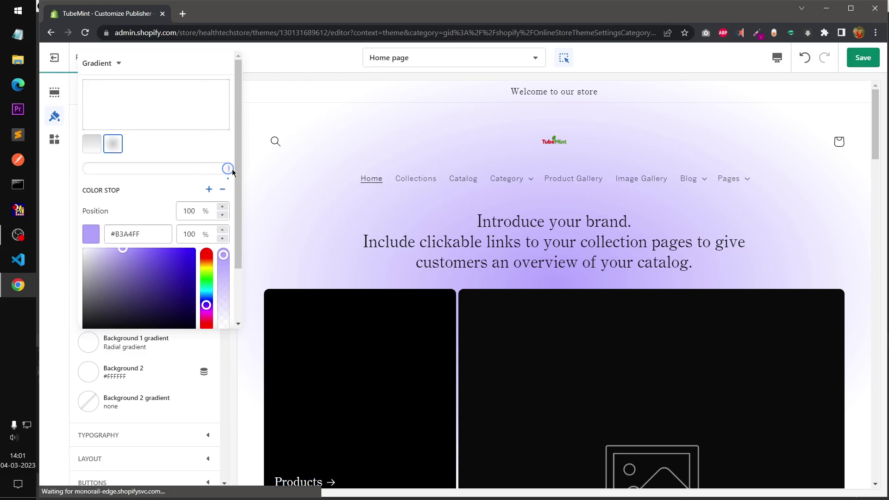
left_click(92, 145)
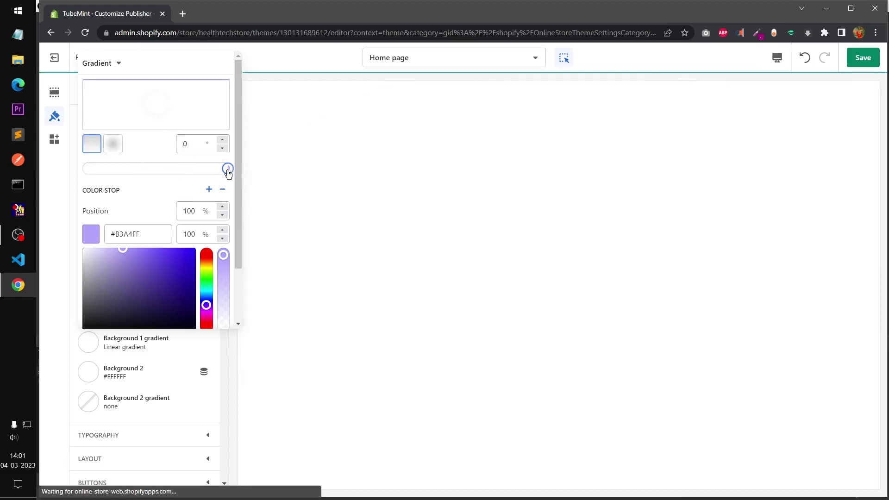
left_click_drag(228, 169, 199, 171)
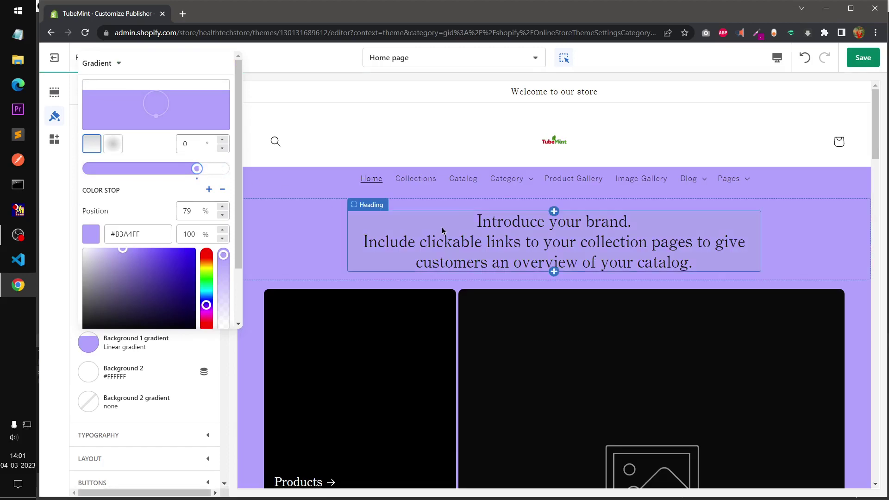
Step: Change the linear gradient's angle, entering a value of 2
scroll(441, 232, "down", 10)
scroll(443, 232, "up", 5)
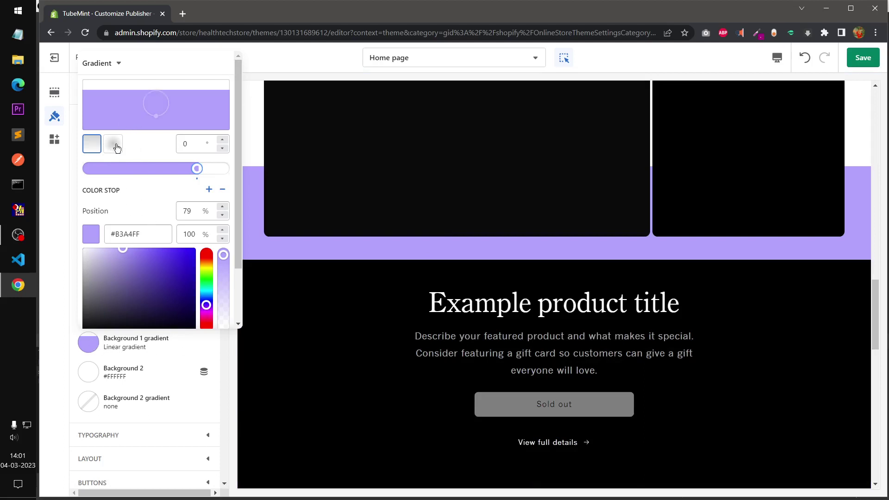
mouse_move(156, 115)
left_mouse_down()
mouse_move(162, 107)
mouse_move(156, 121)
left_mouse_up()
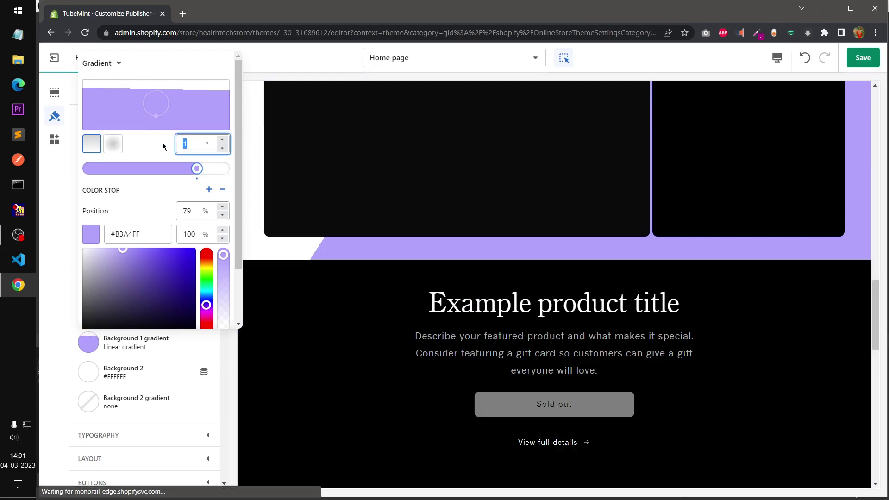
type("2")
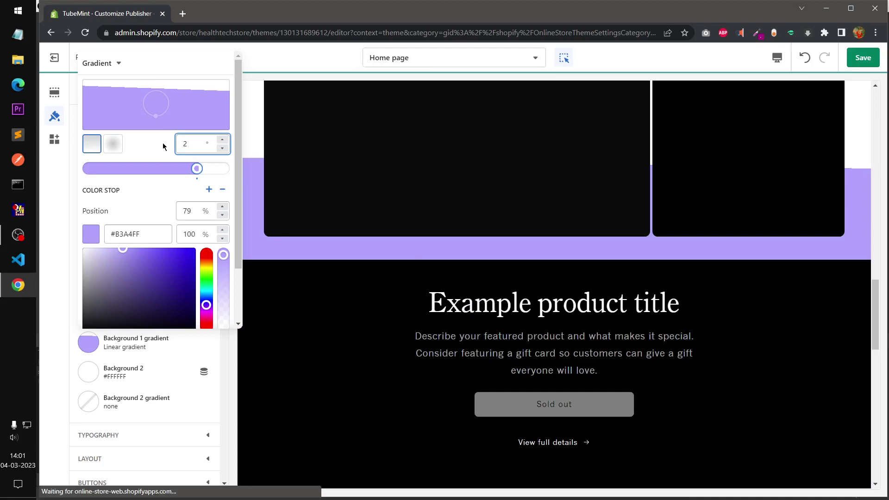
Step: Switch Background 1 to radial with a #FFFFFF stop at 43%, and save
left_click(117, 147)
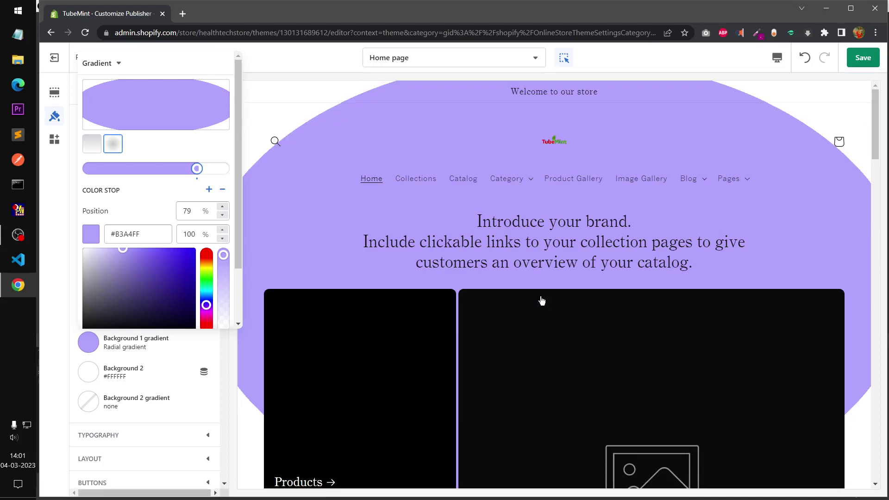
left_click(207, 169)
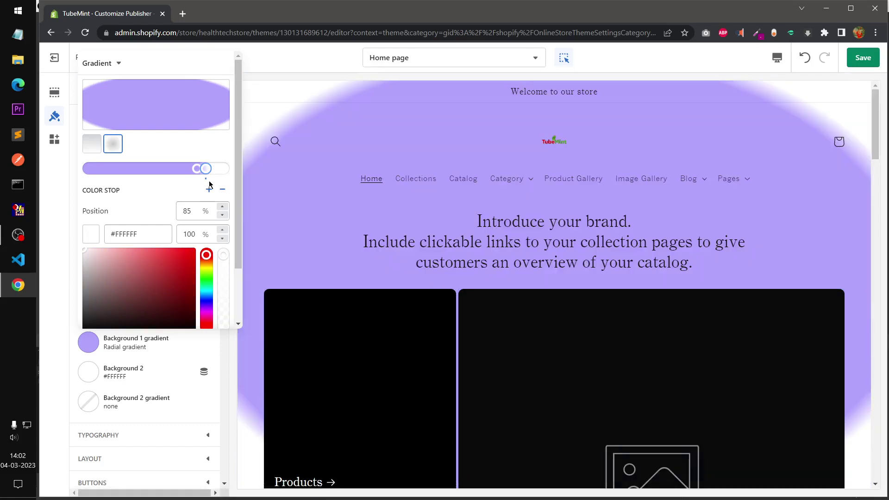
left_click_drag(205, 169, 147, 172)
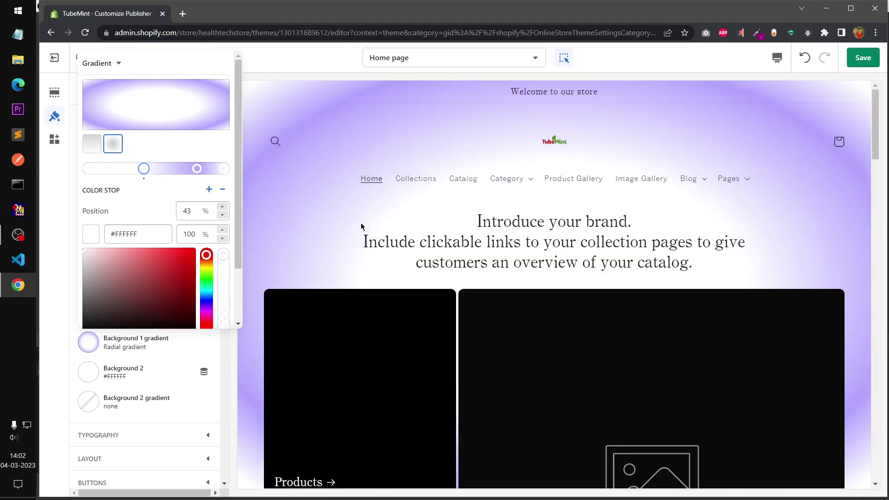
left_click(850, 59)
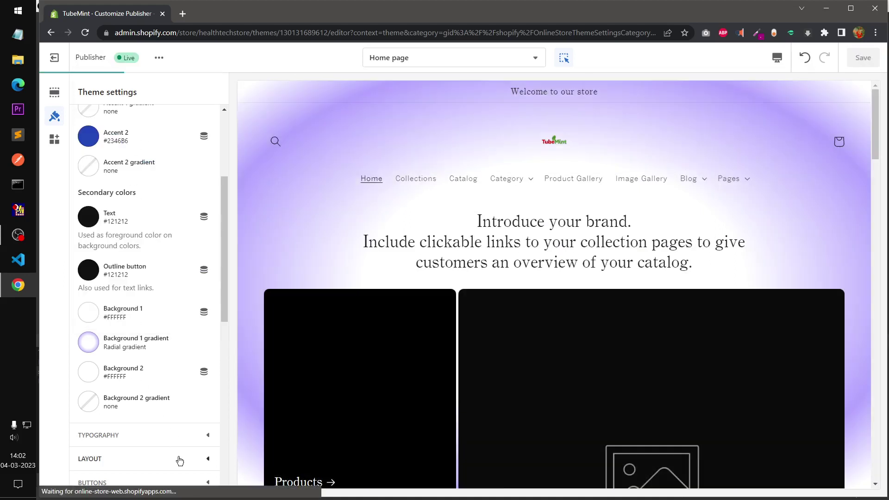
Step: Collapse the Colors settings group and bring up the Home page template dropdown
scroll(184, 332, "up", 4)
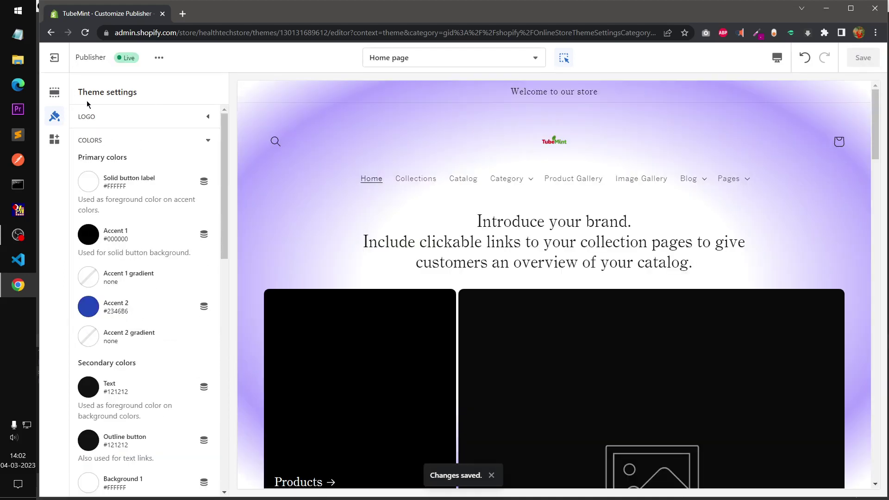
scroll(156, 379, "down", 15)
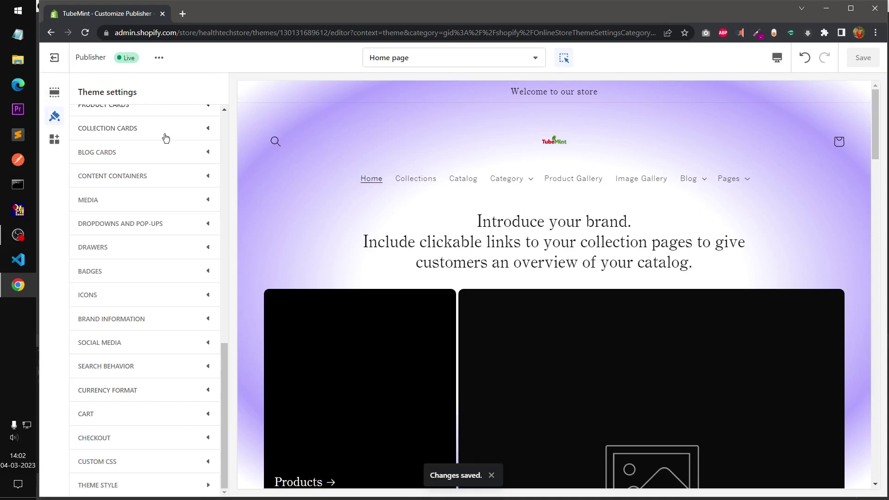
scroll(146, 172, "up", 15)
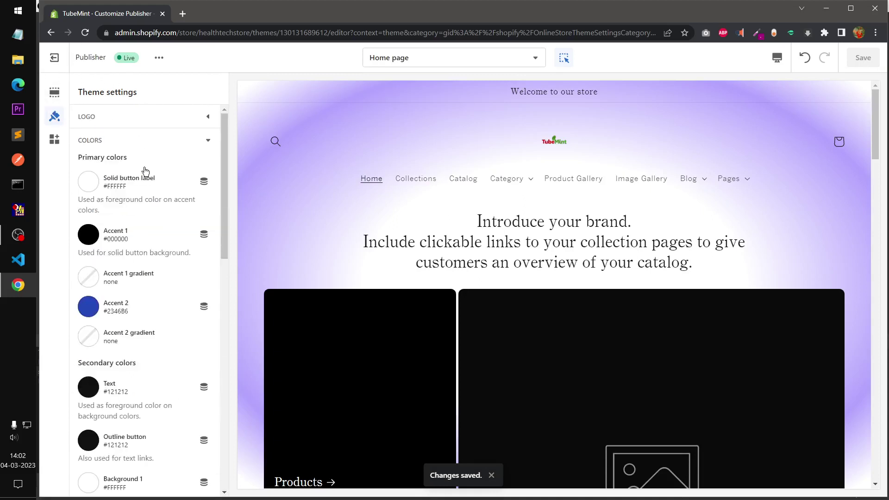
left_click(202, 141)
scroll(178, 325, "down", 5)
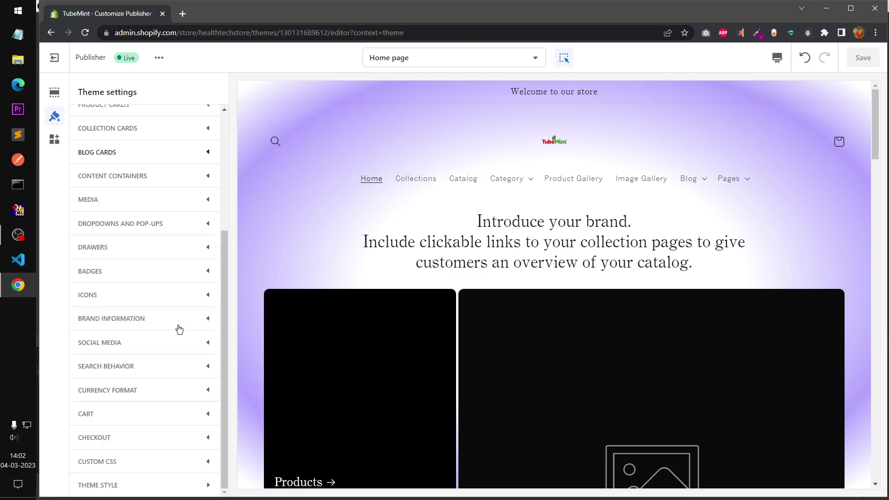
scroll(180, 330, "up", 4)
scroll(179, 329, "down", 4)
left_click_drag(224, 304, 219, 139)
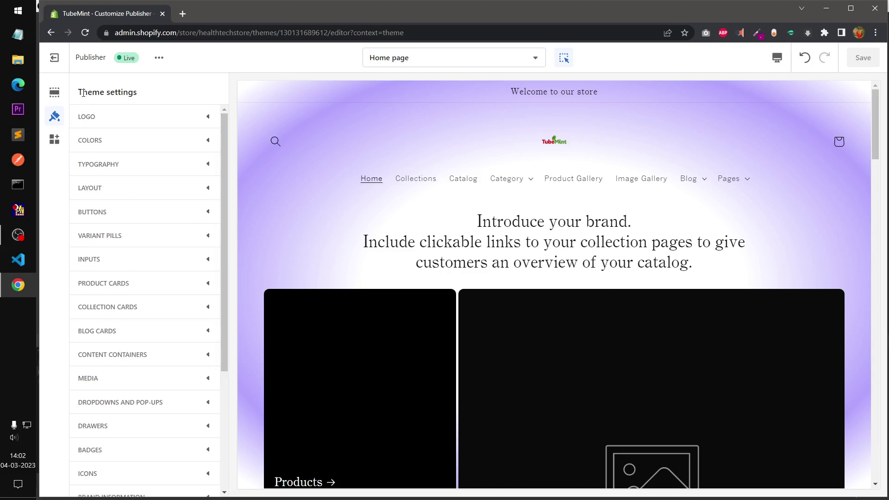
left_click(436, 59)
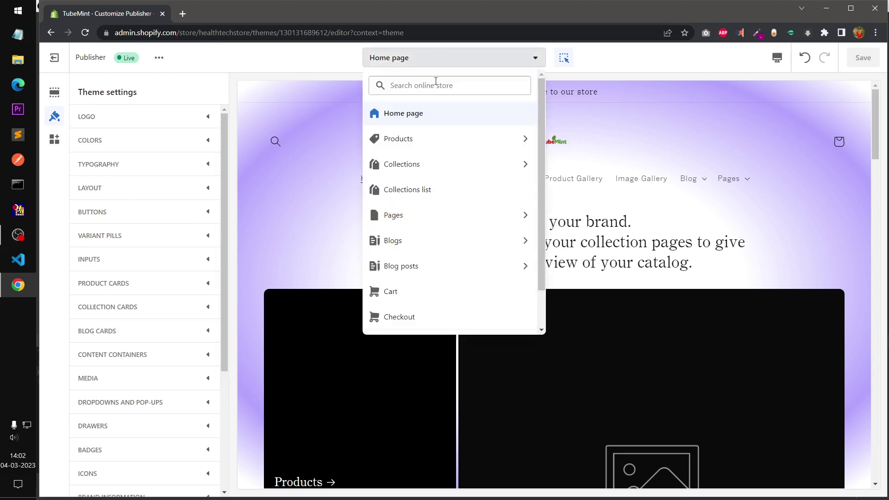
Step: Preview the Default product template and its sections, then switch back to the Home page
left_click(424, 139)
left_click(419, 140)
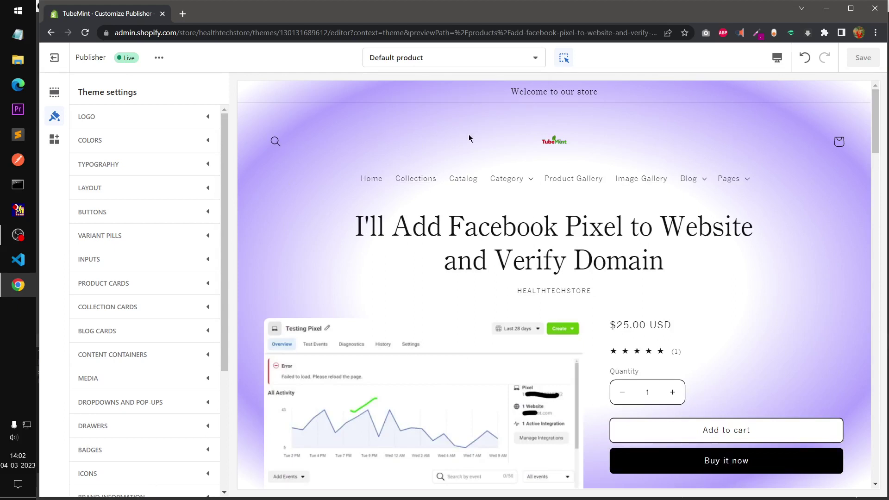
scroll(676, 335, "down", 15)
scroll(284, 105, "up", 15)
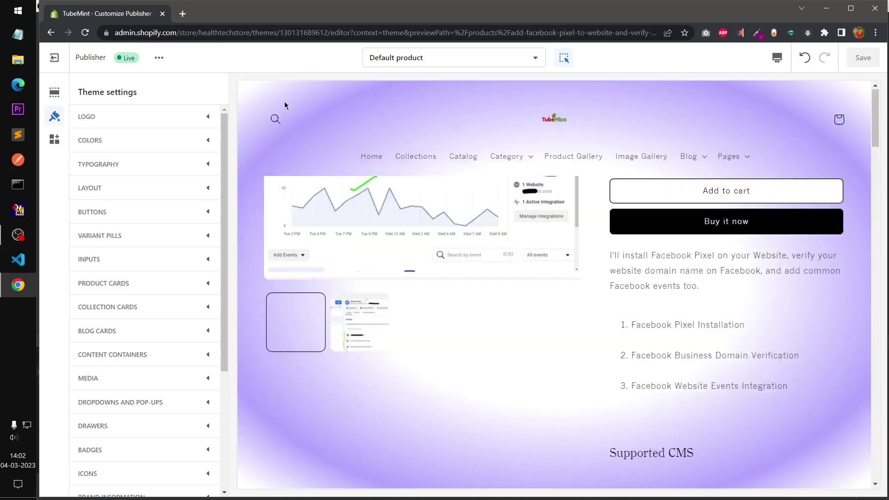
left_click(54, 93)
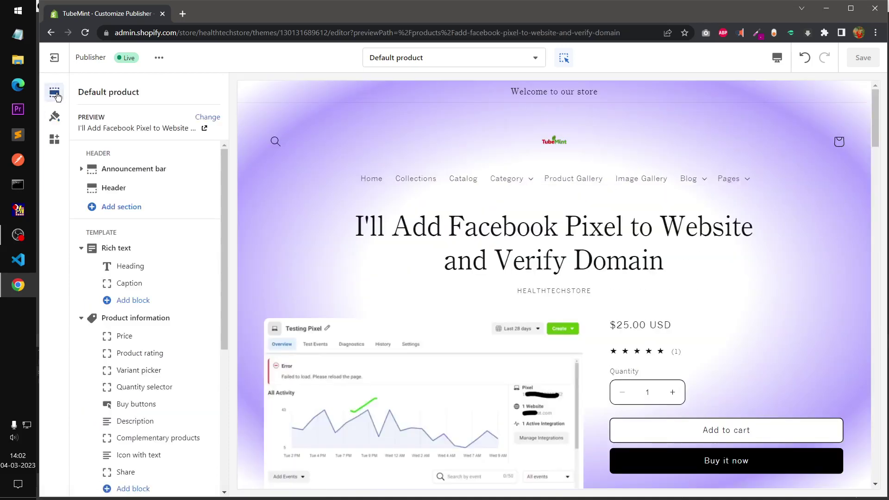
left_click(457, 57)
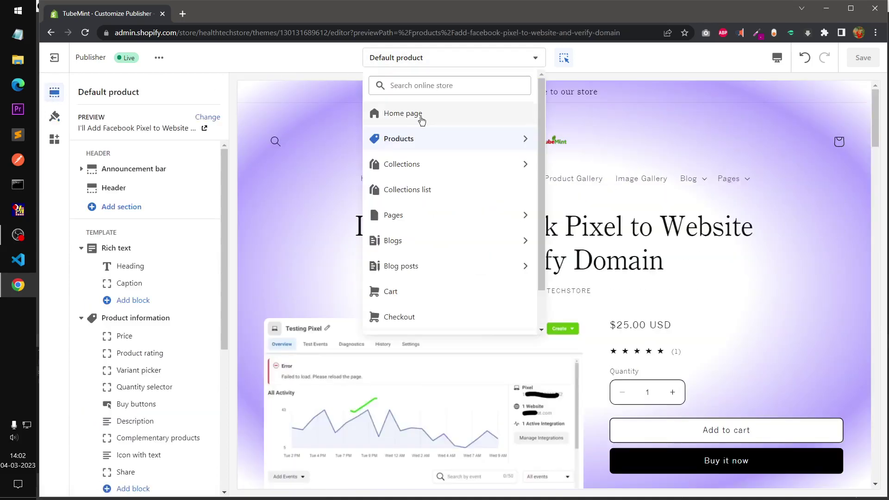
left_click(398, 114)
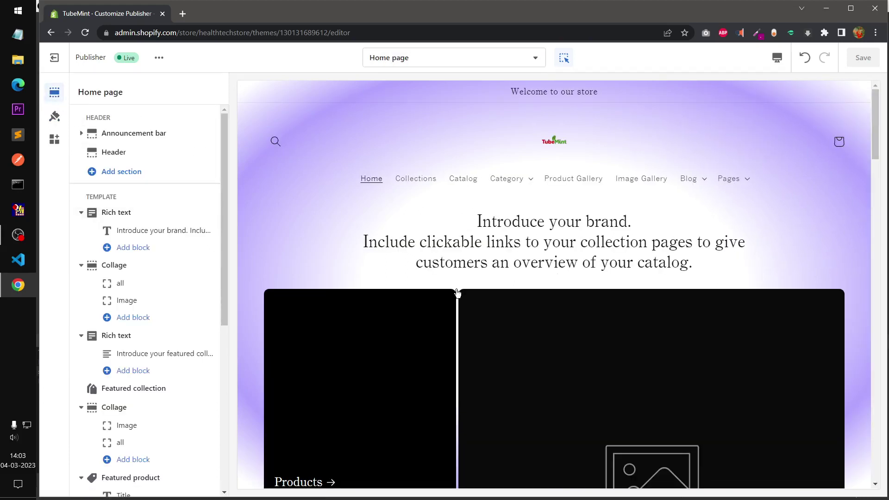
Step: Collapse the Rich text, Collage, Featured product and Image banner sections, then bring up the Add section picker
left_click(81, 212)
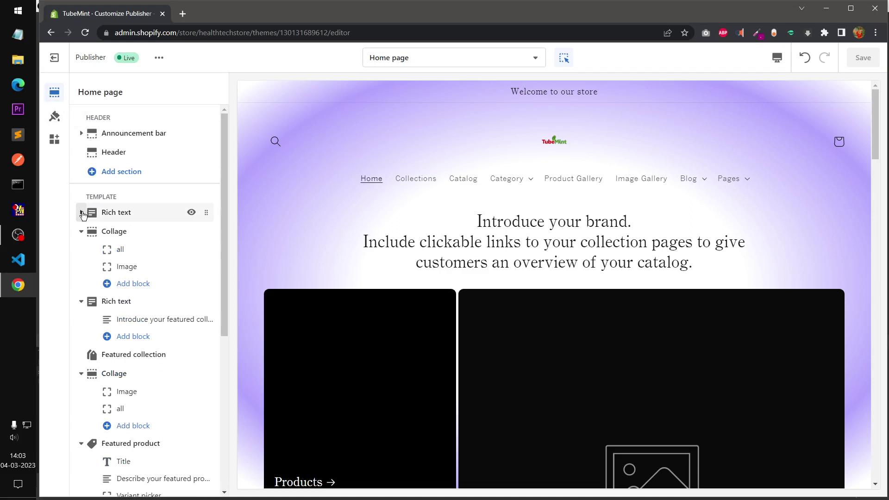
left_click(81, 231)
left_click(82, 250)
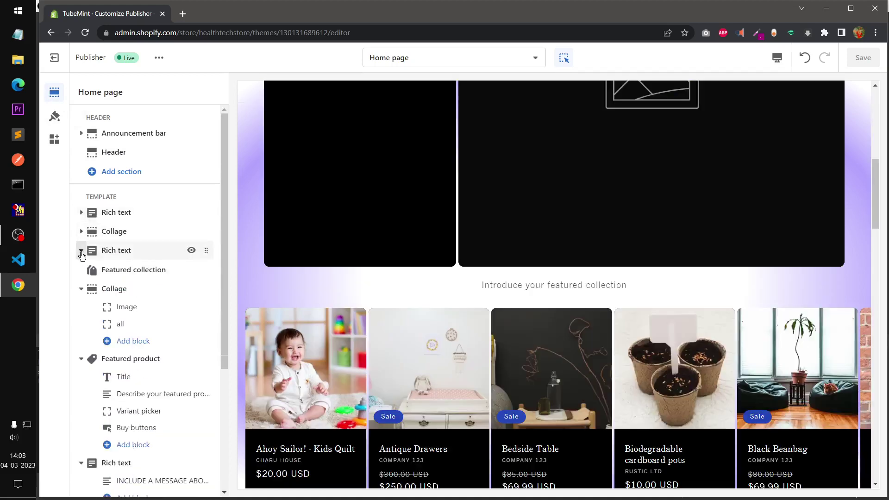
left_click(82, 289)
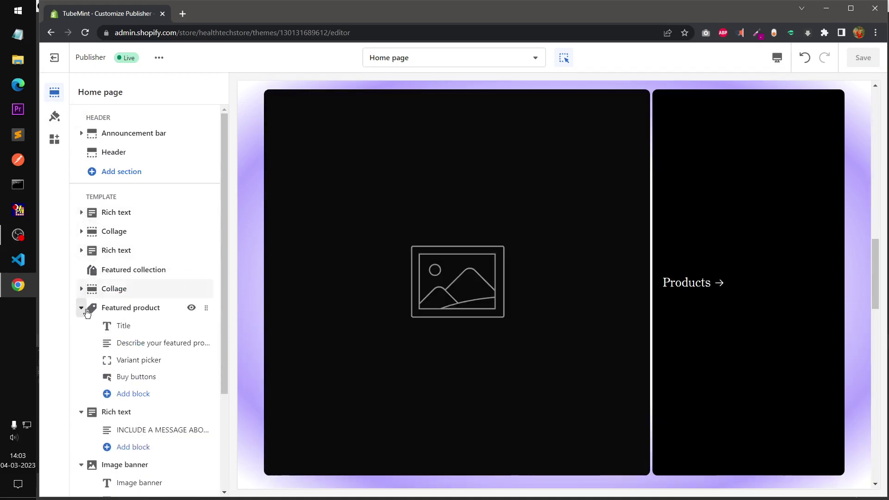
left_click(81, 308)
left_click(82, 327)
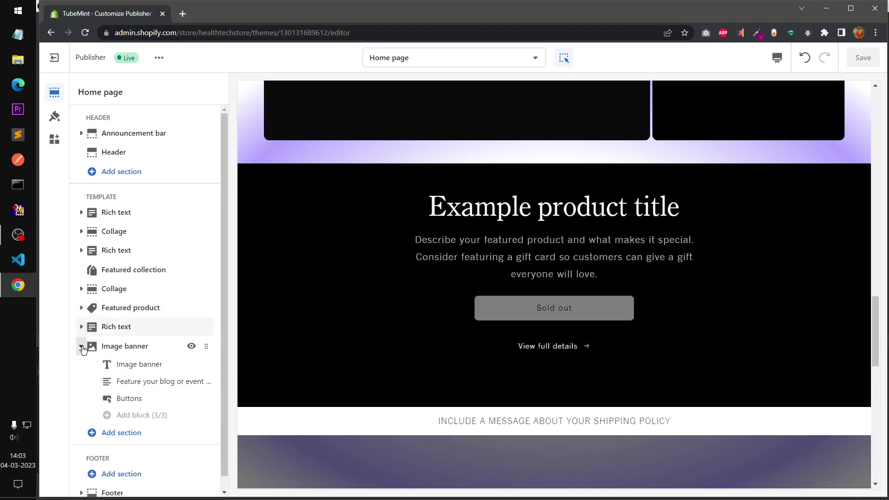
left_click(82, 346)
left_click(120, 366)
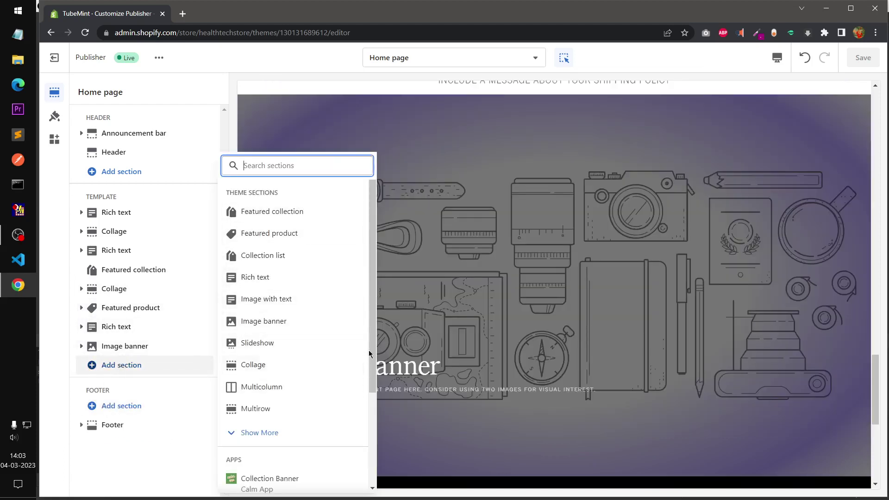
Step: Show more theme sections in the picker, then look through App embeds and Theme settings
scroll(371, 420, "down", 2)
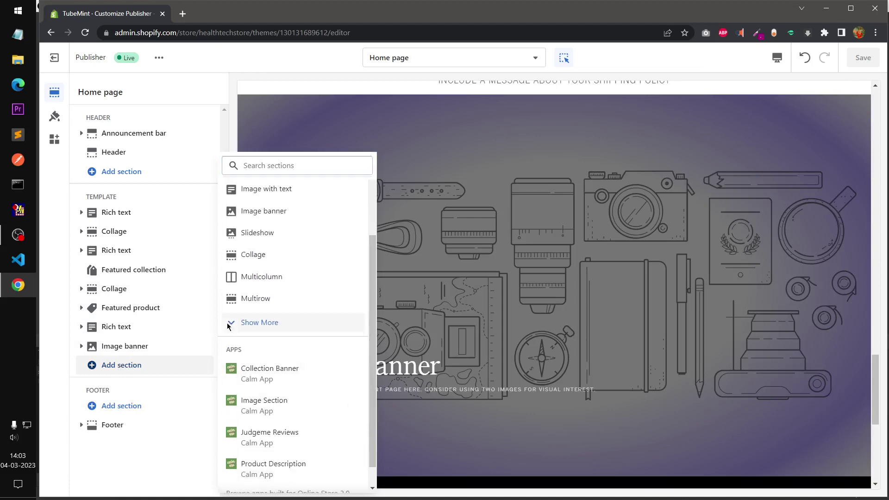
left_click(245, 322)
scroll(294, 366, "down", 3)
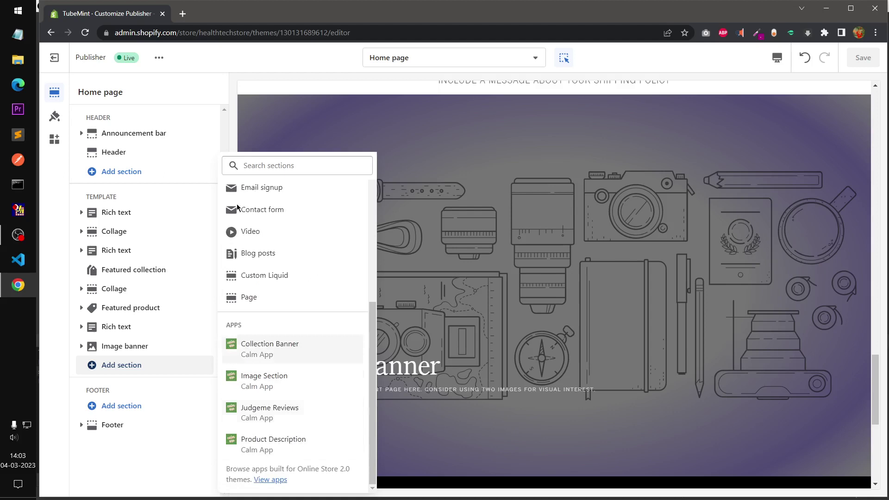
left_click(55, 144)
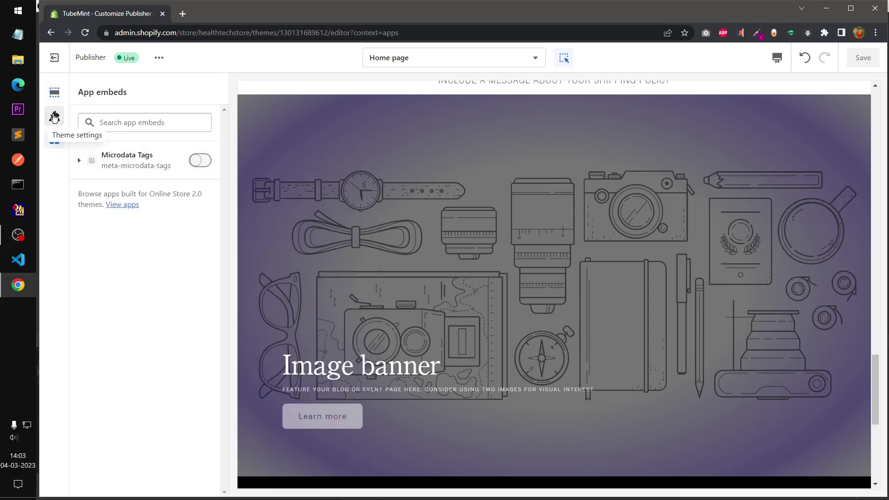
left_click(56, 118)
left_click(54, 93)
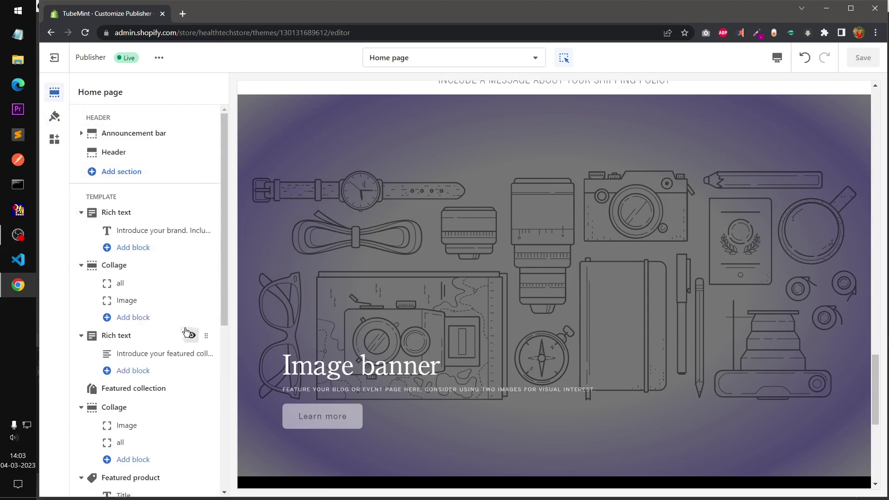
Step: Check which sections can be added to the footer and to the header
scroll(175, 377, "down", 6)
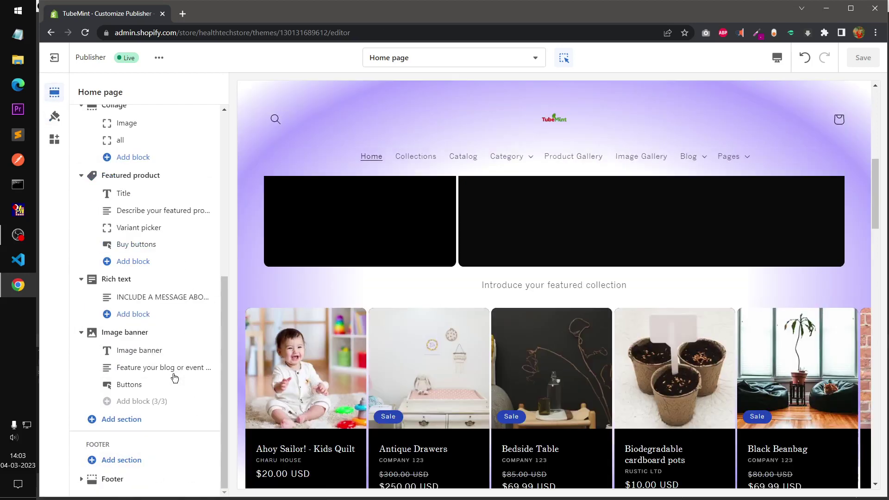
left_click(122, 460)
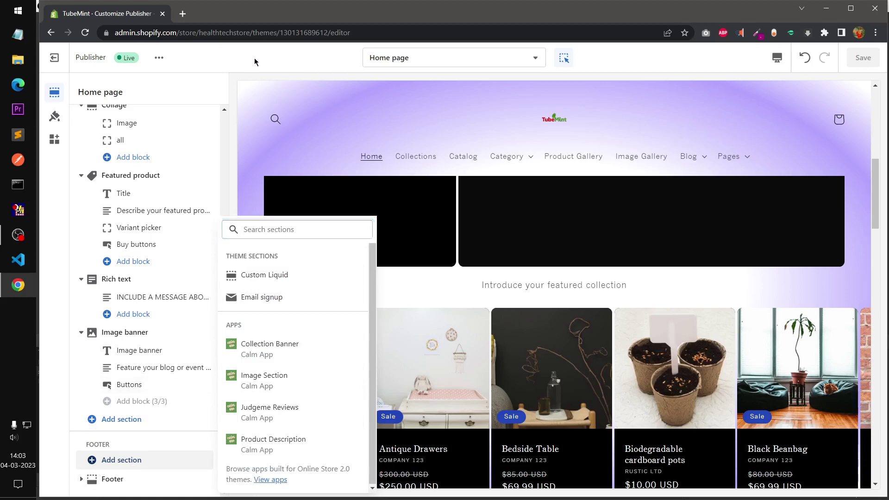
key("Escape")
scroll(193, 207, "up", 6)
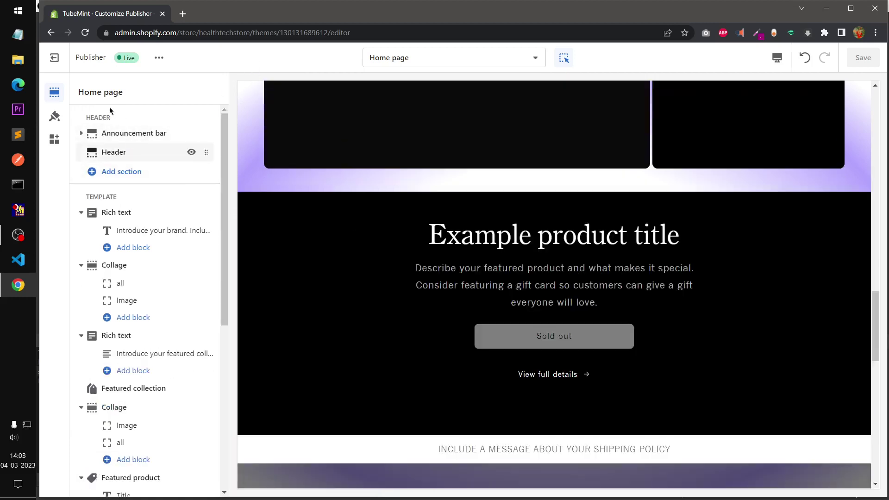
left_click(123, 175)
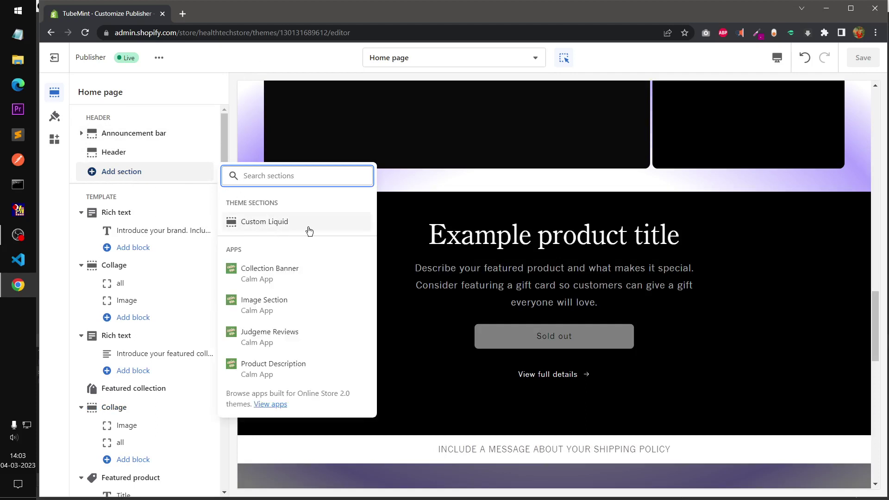
left_click(256, 58)
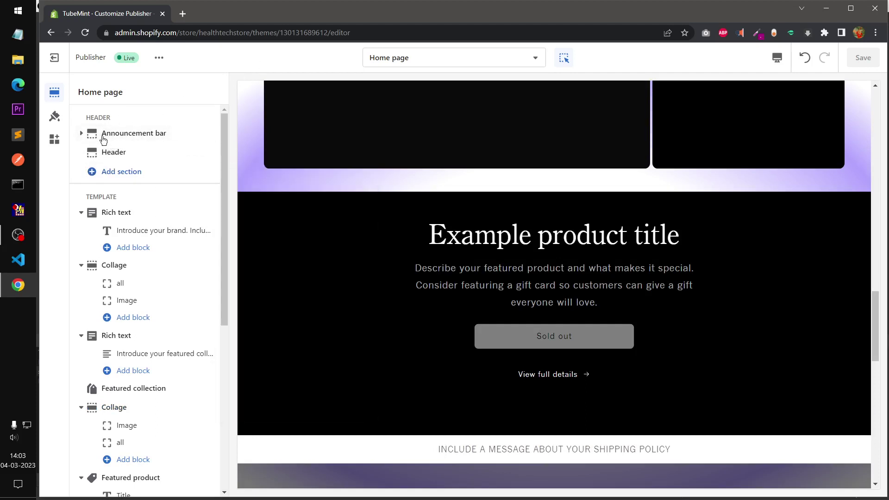
Step: Expand the Announcement bar's Custom CSS settings, then return to the Home page section list
left_click(126, 133)
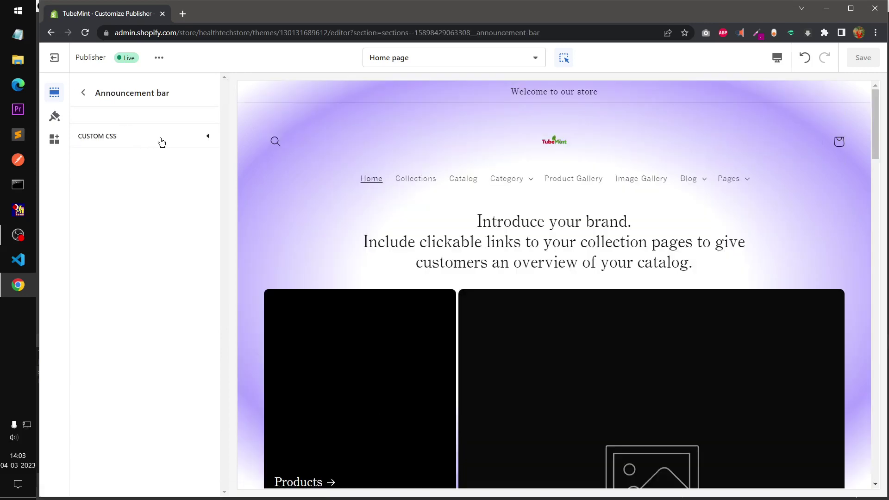
left_click(161, 139)
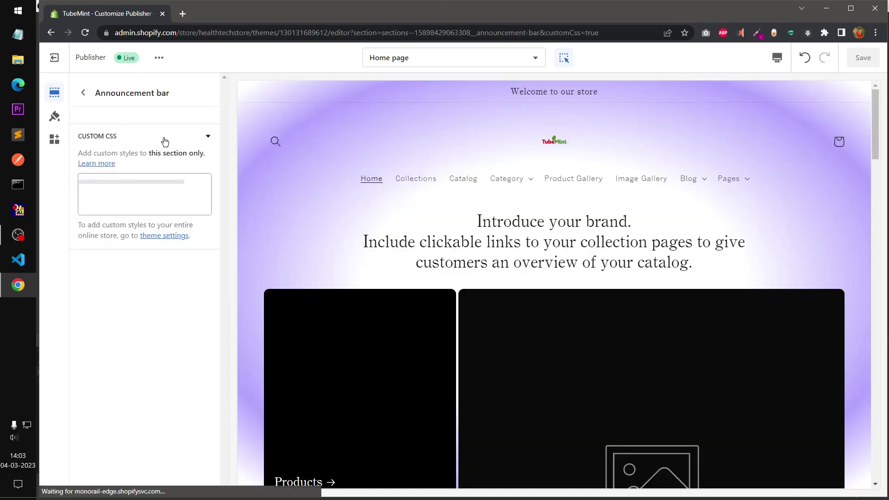
left_click(83, 93)
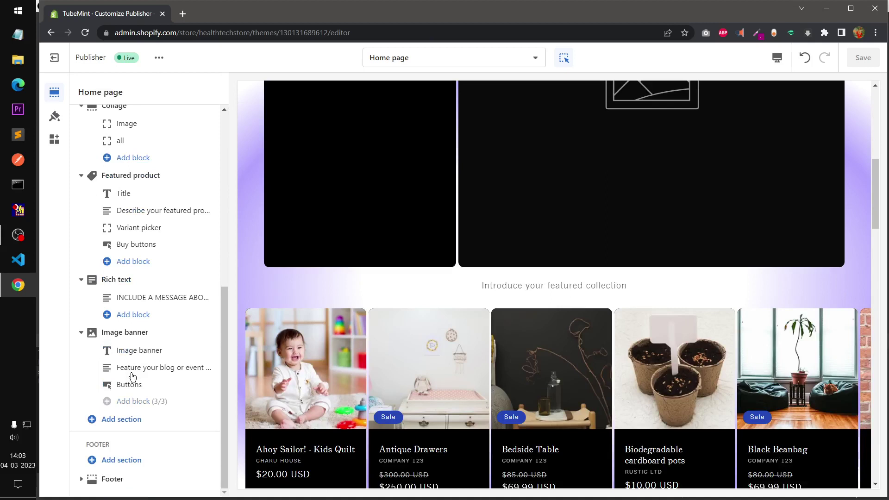
scroll(132, 377, "up", 10)
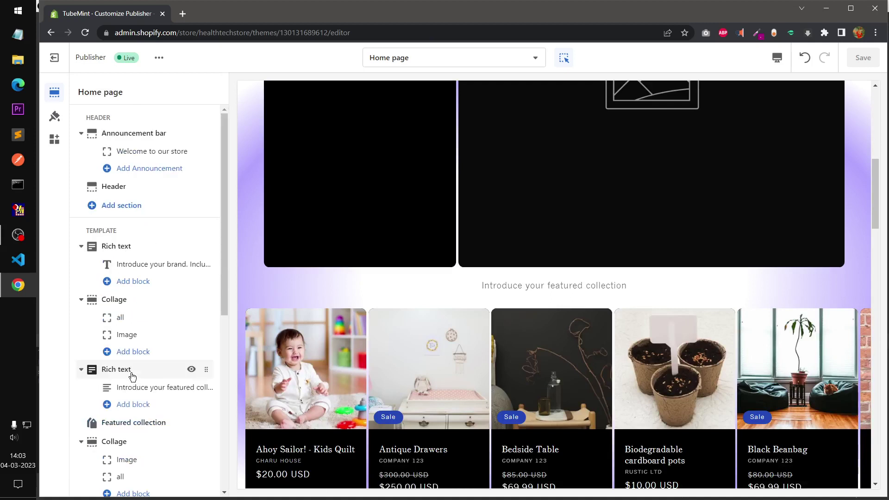
Step: Load the Default product template with Ahoy Sailor! - Kids Quilt as the previewed product
left_click(526, 59)
left_click(418, 138)
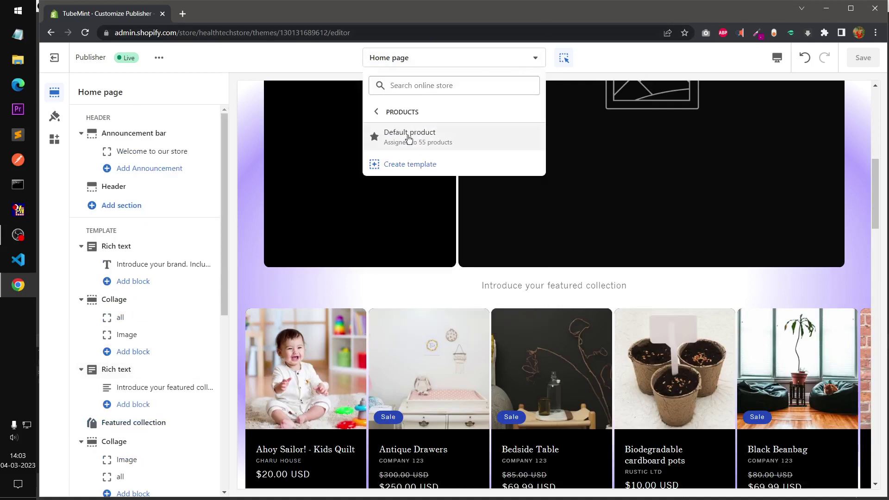
left_click(409, 137)
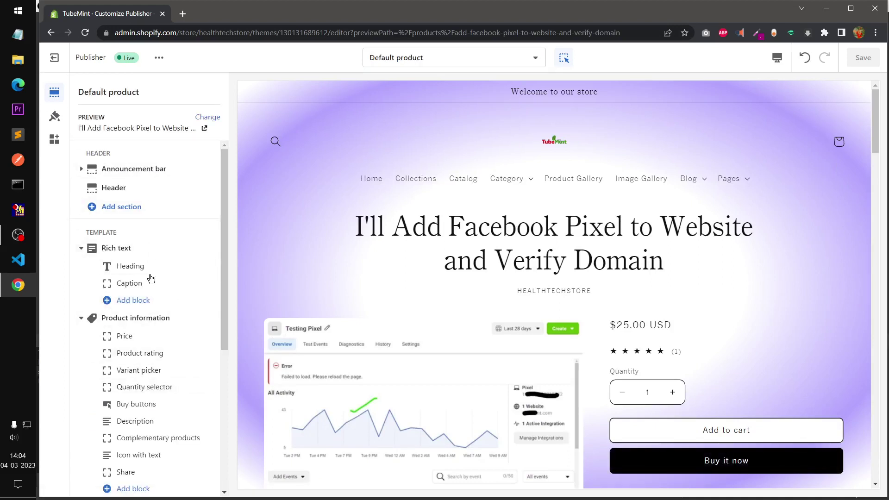
left_click(209, 117)
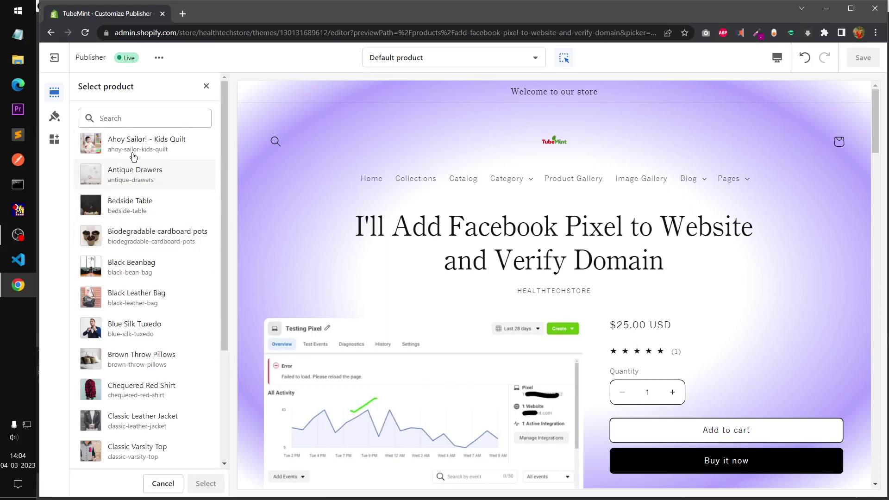
left_click(133, 144)
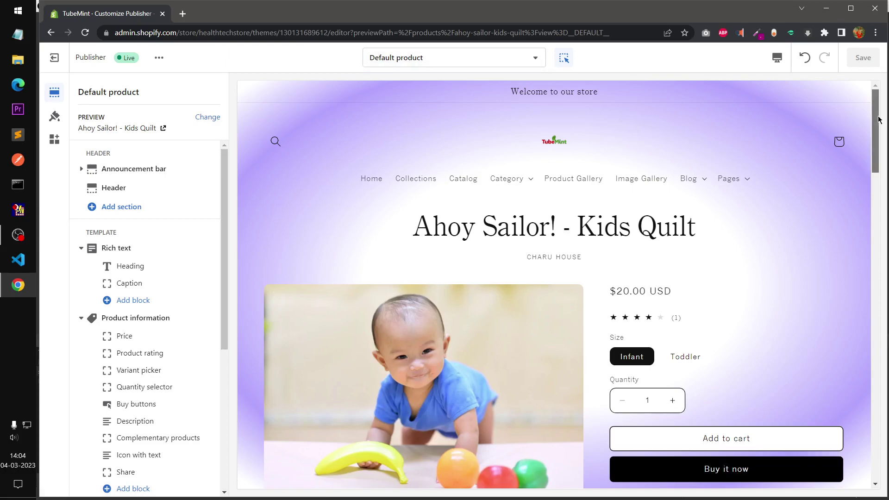
left_click_drag(880, 119, 885, 140)
scroll(345, 371, "up", 2)
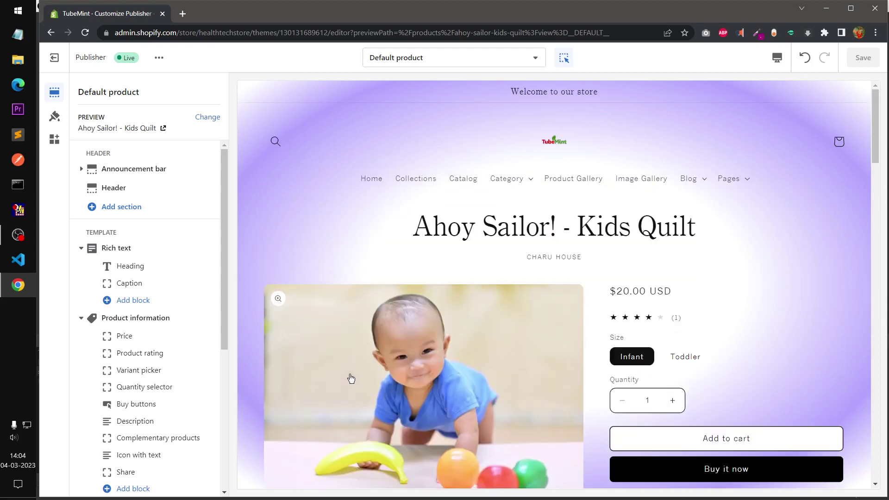
left_click(149, 320)
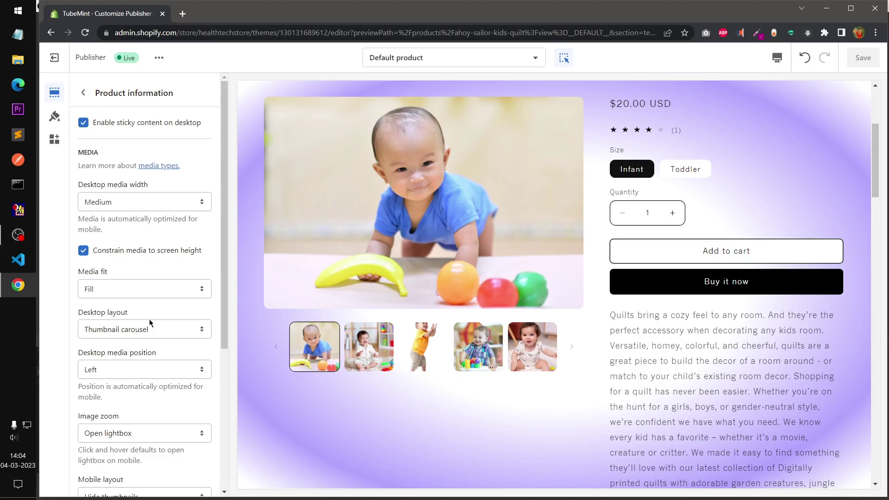
left_click(137, 203)
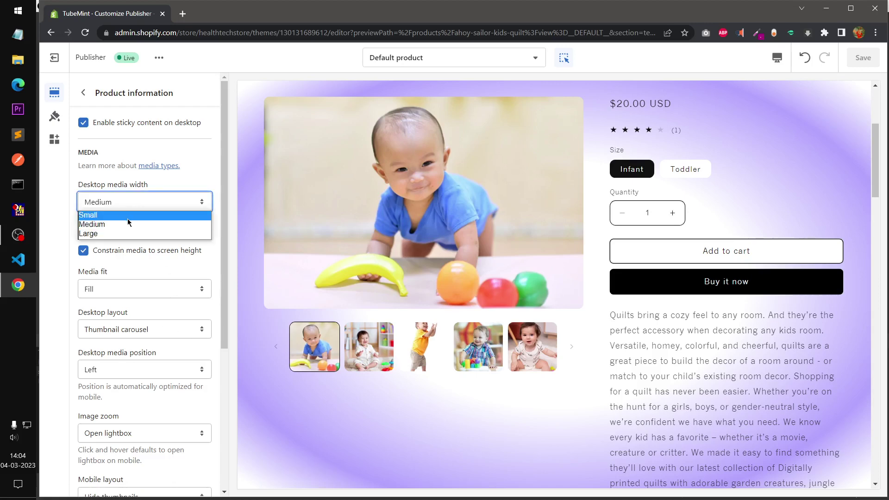
left_click(98, 185)
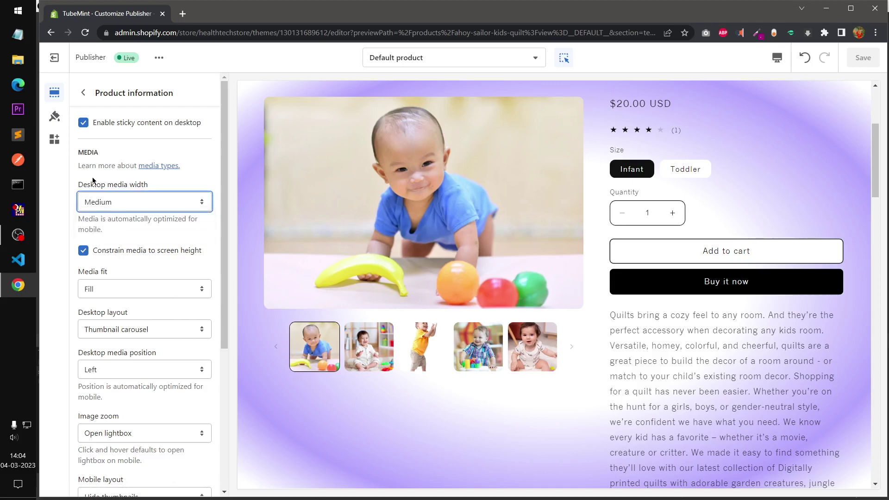
left_click(120, 292)
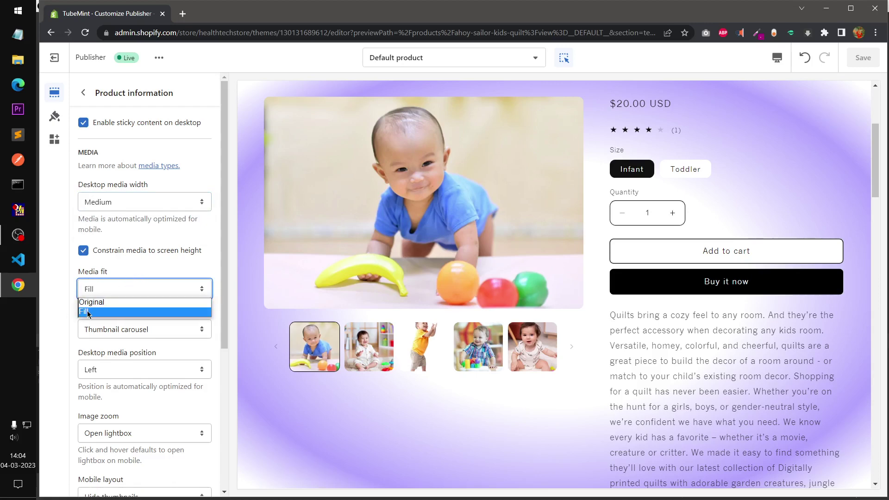
left_click(88, 314)
left_click(133, 337)
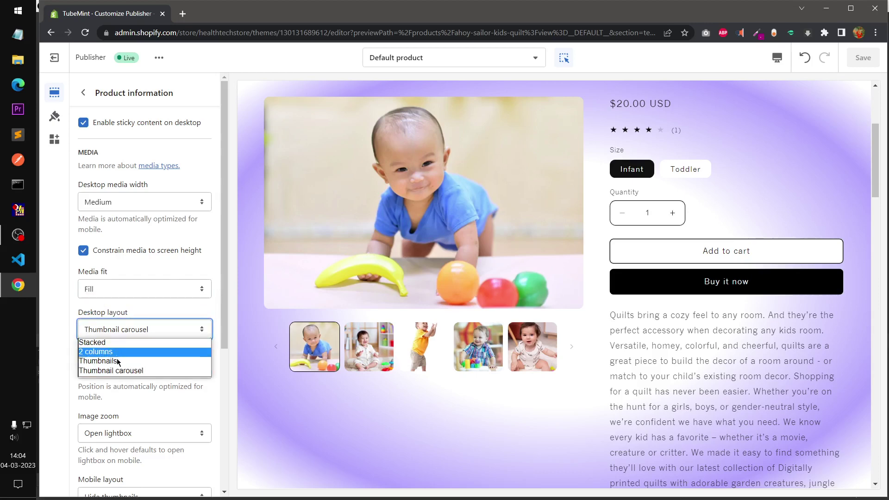
left_click(117, 361)
left_click(127, 329)
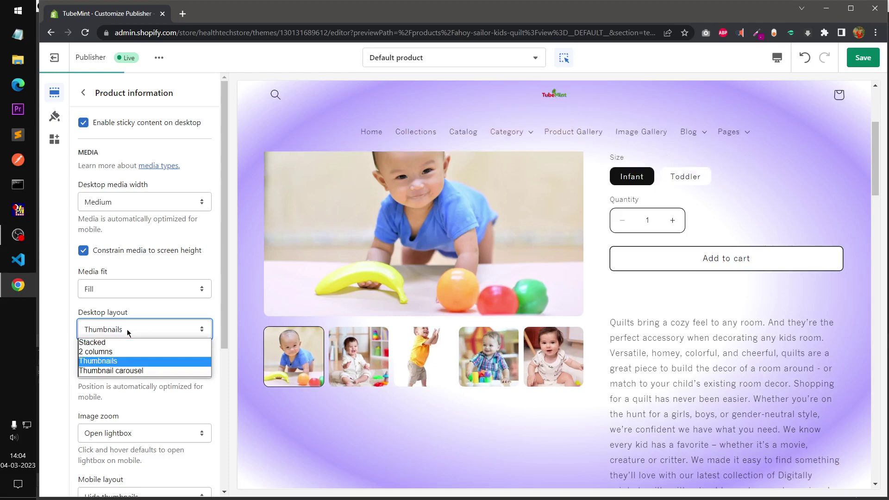
left_click(130, 369)
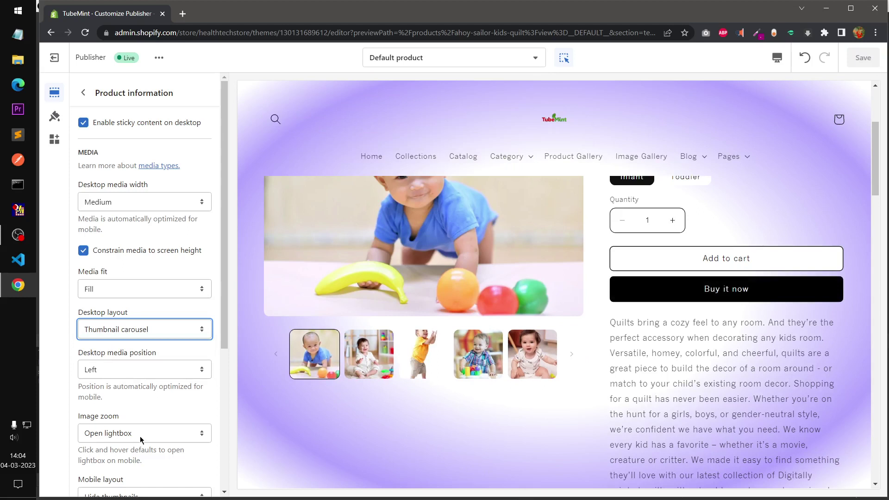
left_click_drag(226, 329, 226, 394)
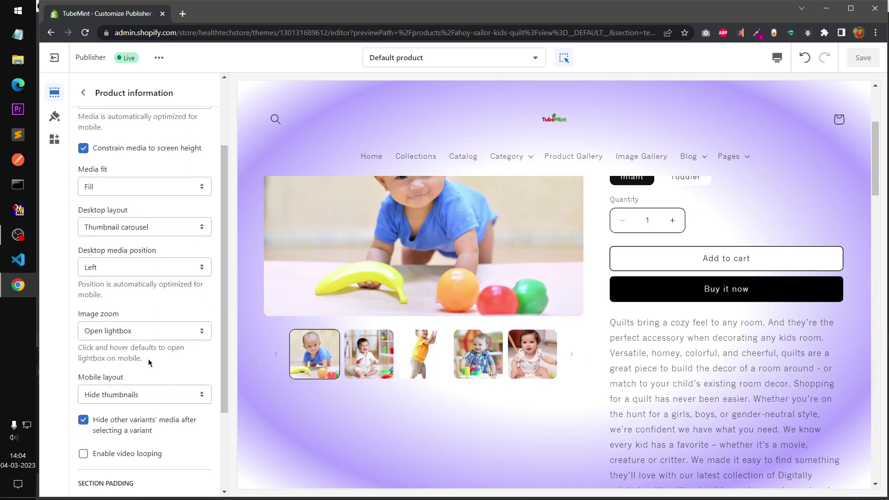
left_click(121, 331)
left_click(139, 302)
left_click_drag(224, 399, 226, 427)
scroll(226, 427, "down", 3)
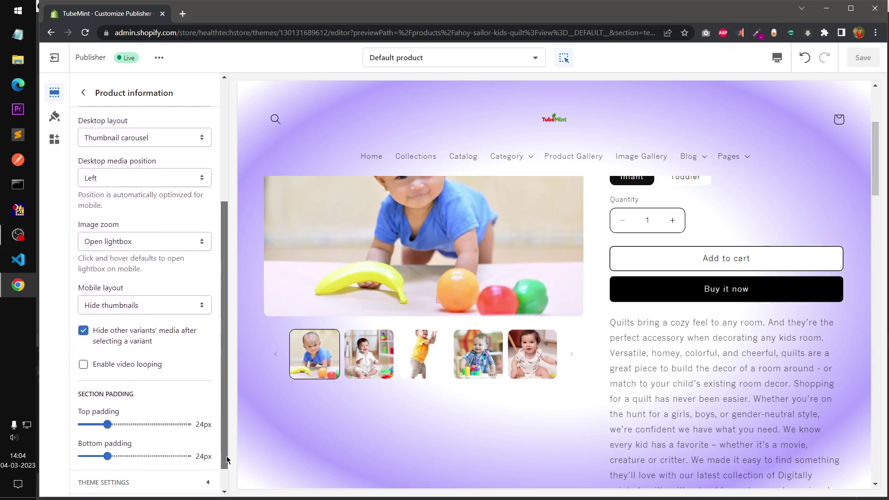
left_click(165, 282)
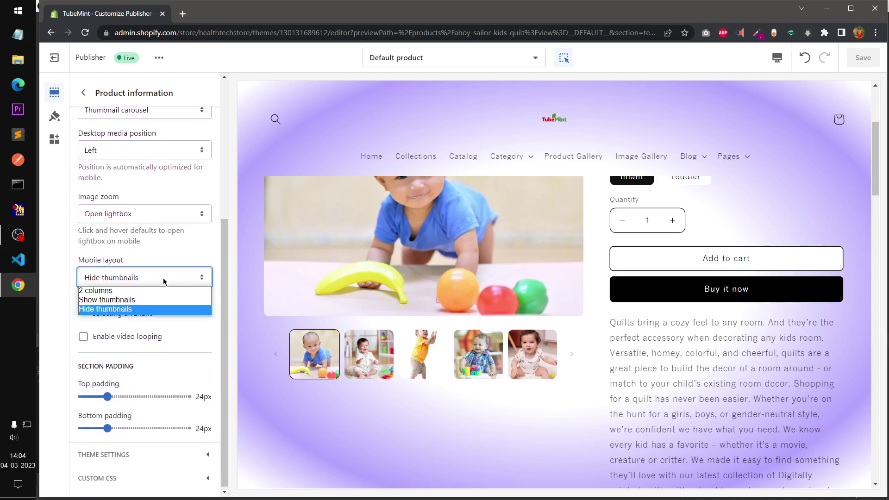
left_click(115, 308)
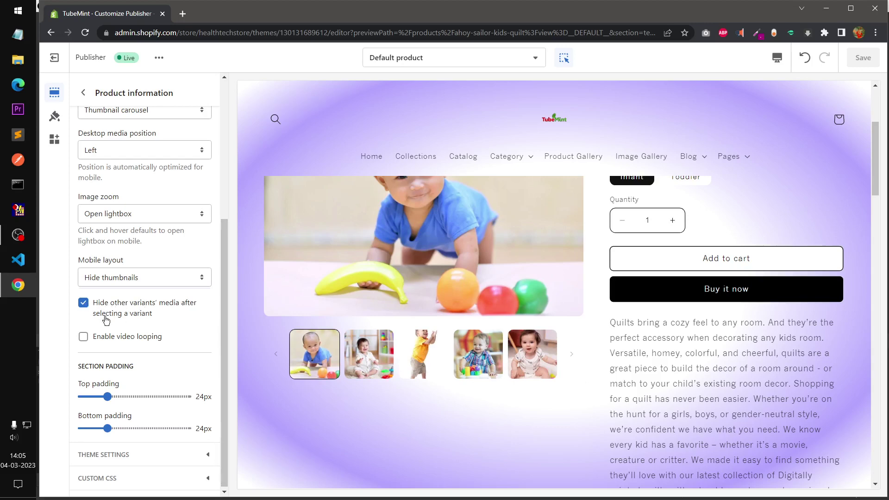
left_click(84, 338)
left_click(83, 337)
left_click_drag(226, 404, 231, 139)
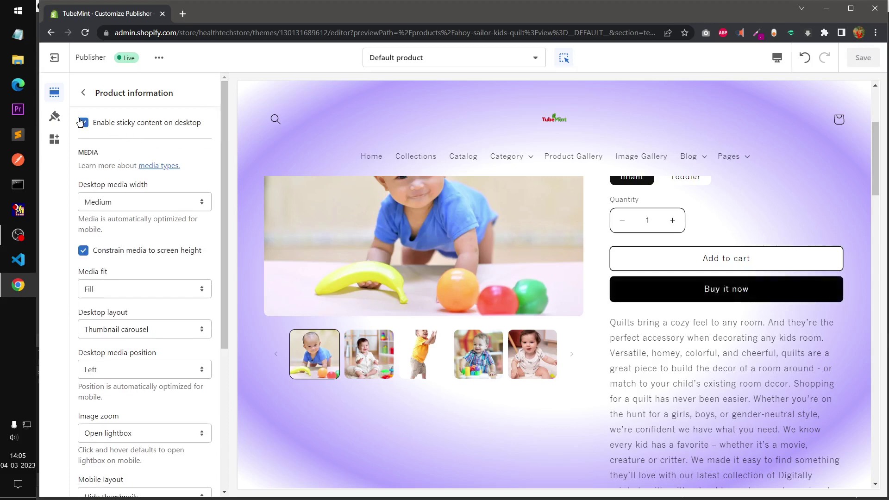
left_click(83, 93)
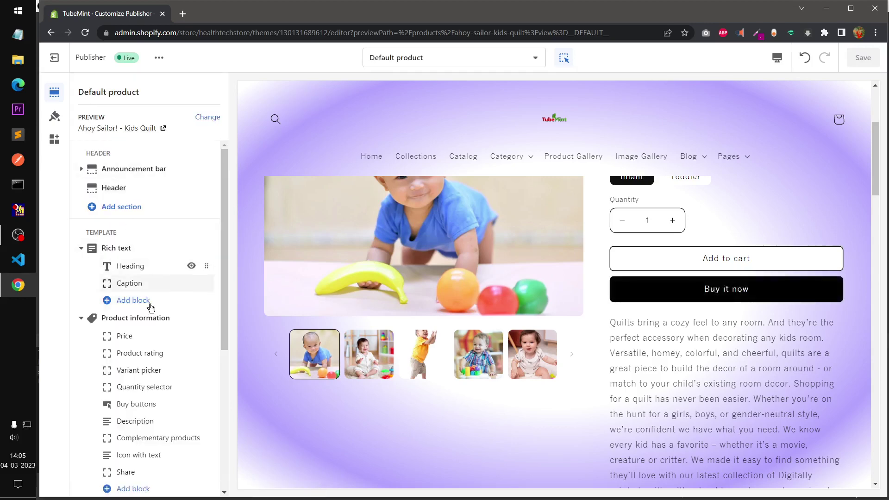
Step: Collapse Product information and inspect the product title Heading block settings
left_click(81, 318)
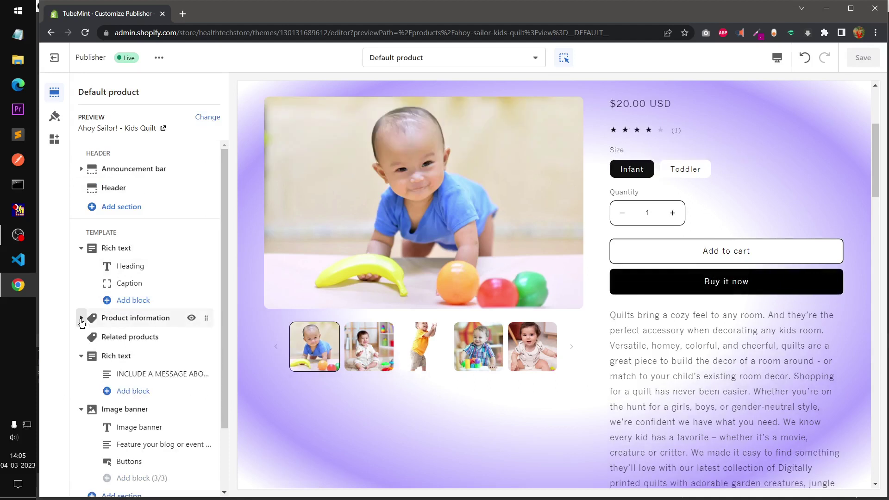
left_click(130, 265)
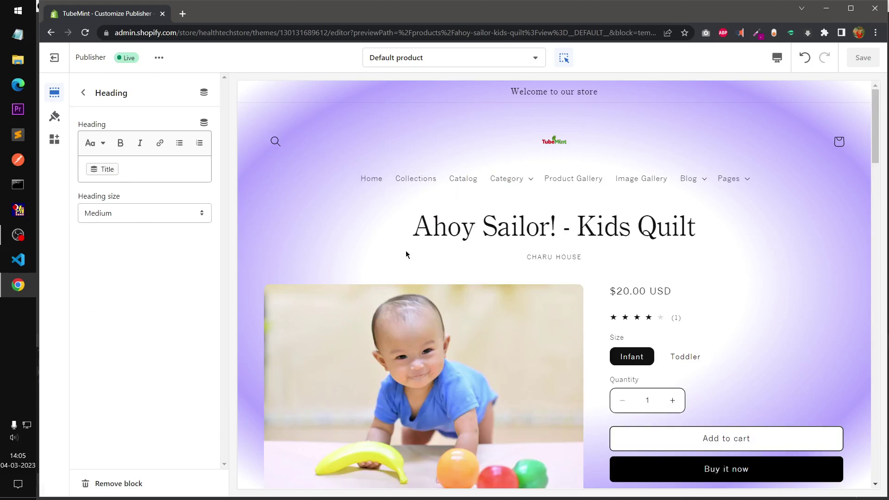
left_click(83, 92)
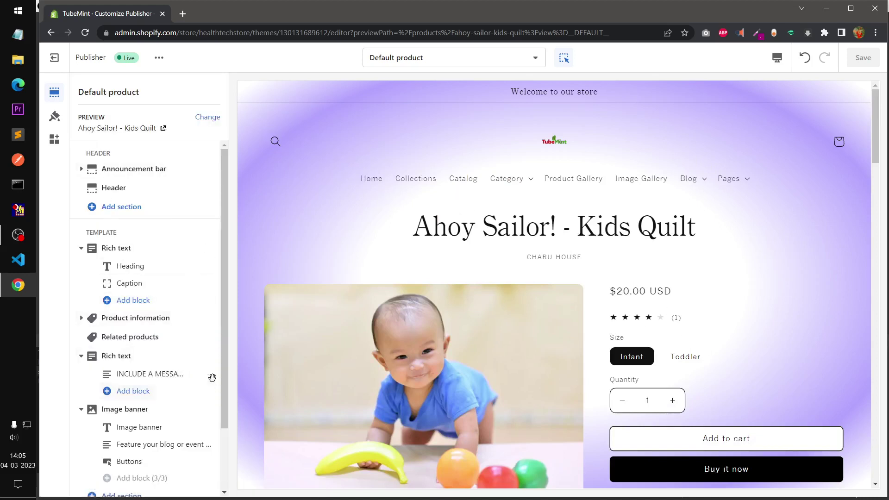
left_click_drag(224, 371, 224, 469)
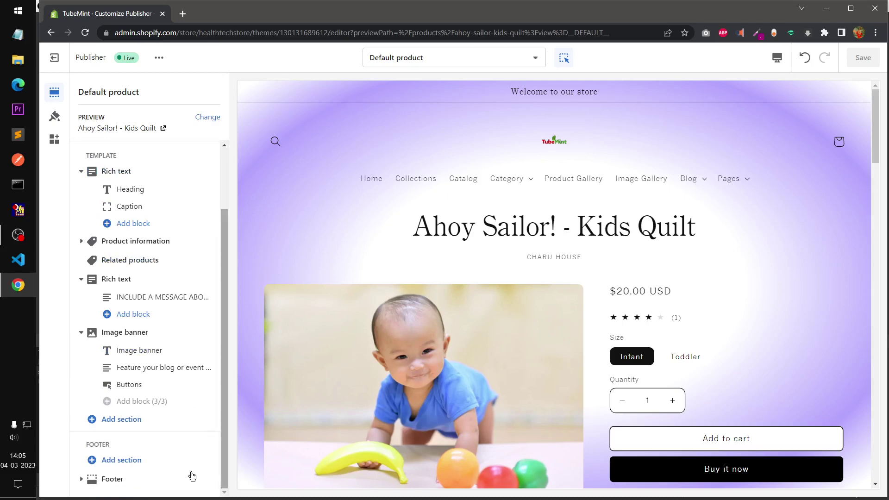
Step: Browse the sections available to add to the product template
left_click(128, 425)
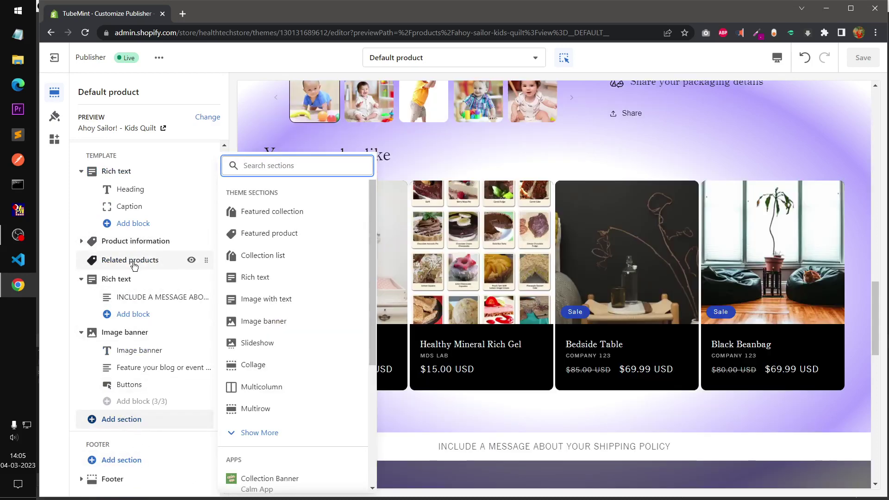
mouse_move(126, 263)
mouse_move(128, 281)
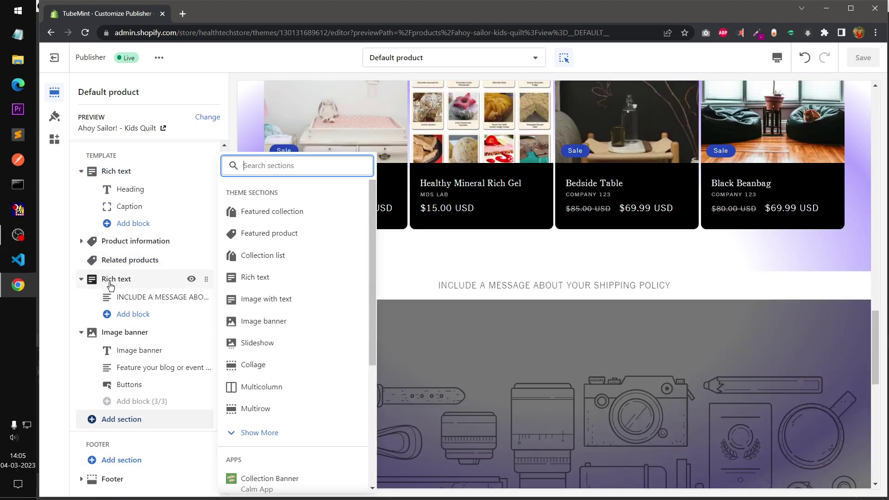
mouse_move(111, 340)
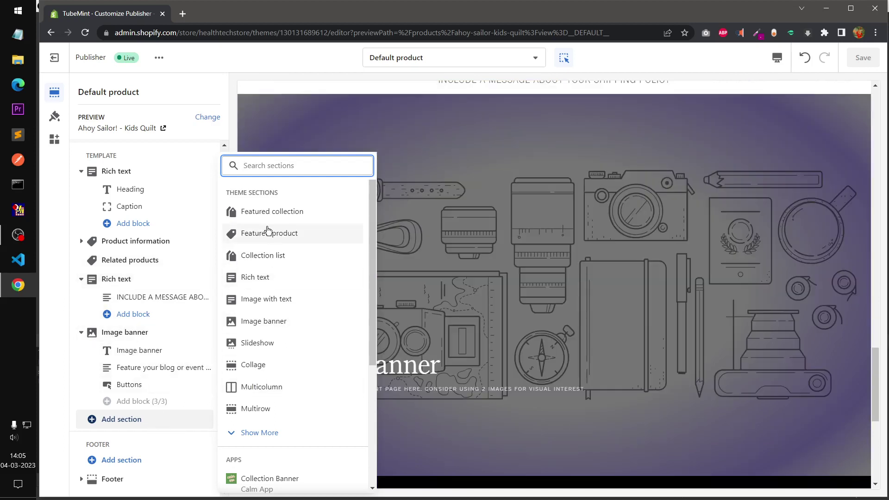
scroll(295, 405, "down", 5)
scroll(297, 405, "up", 4)
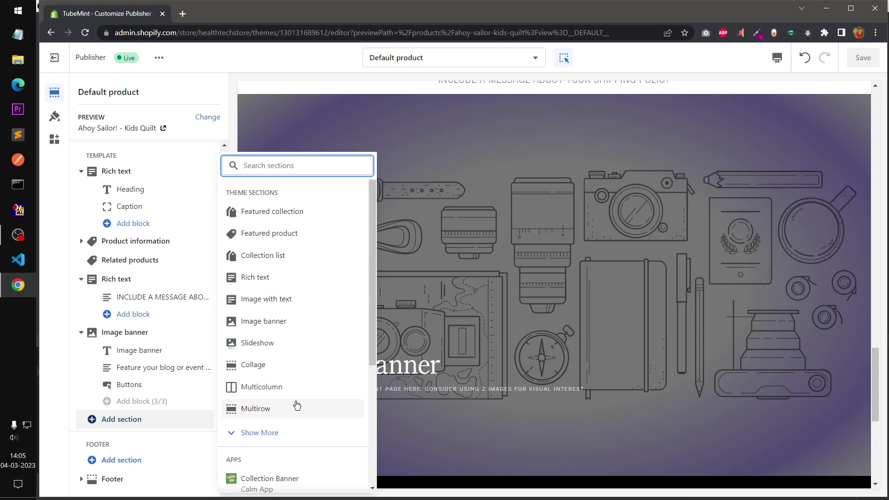
Step: Browse the blocks available for Product information and dismiss the list without adding one
left_click(52, 285)
left_click(84, 247)
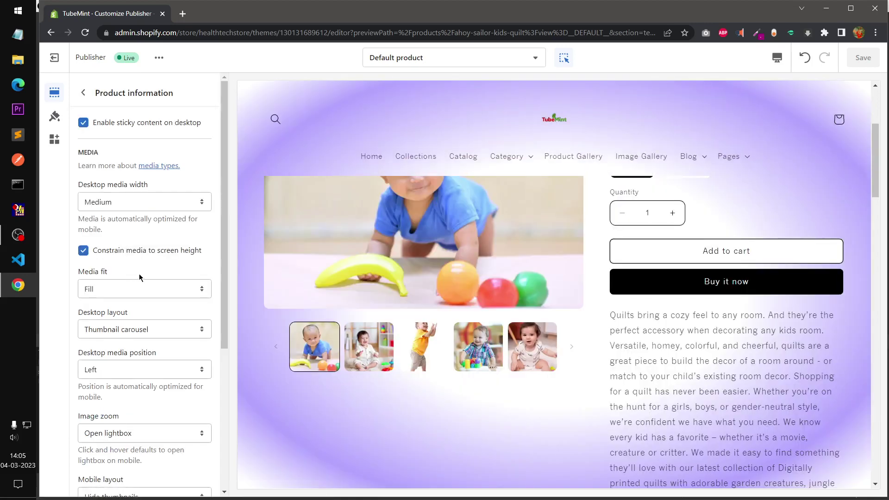
left_click(86, 97)
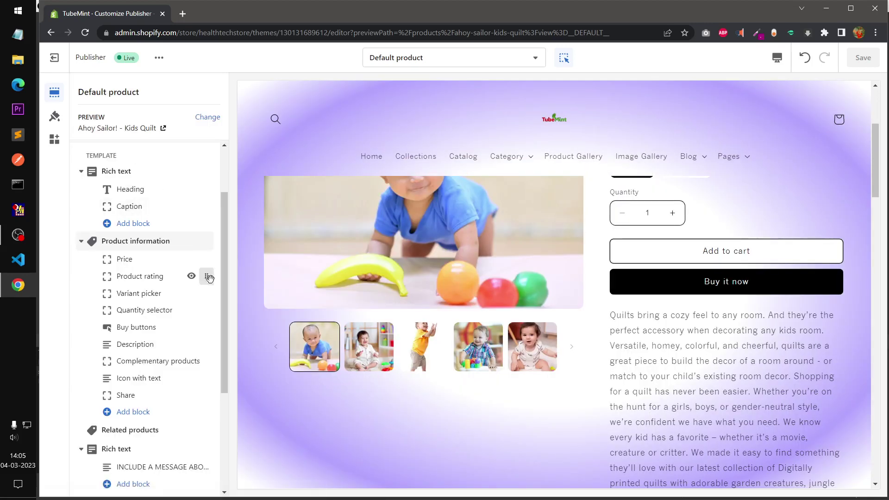
left_click(140, 414)
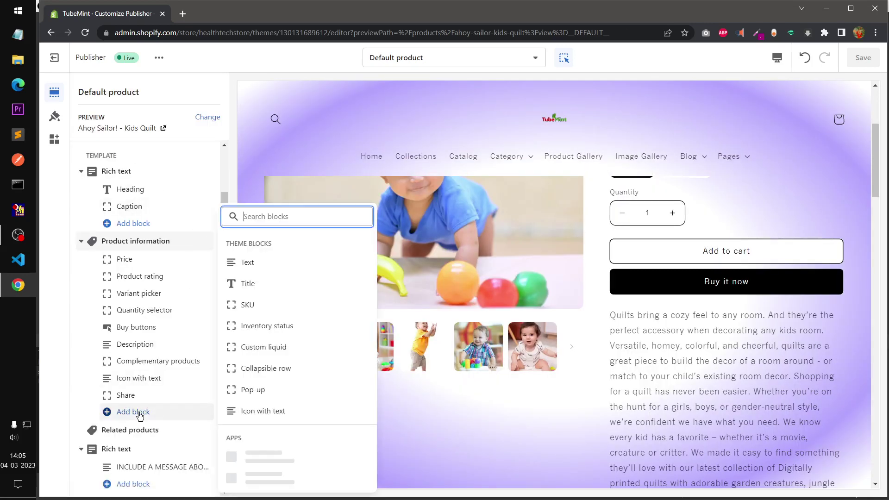
scroll(294, 388, "down", 3)
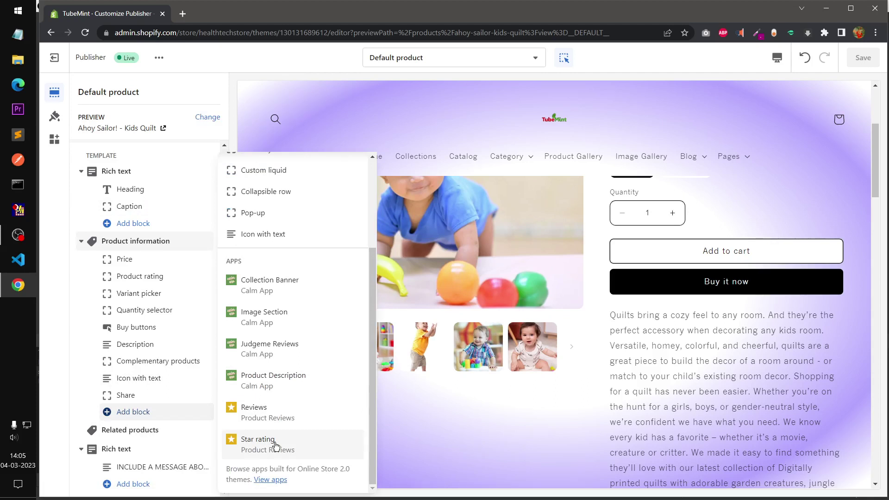
scroll(275, 446, "up", 3)
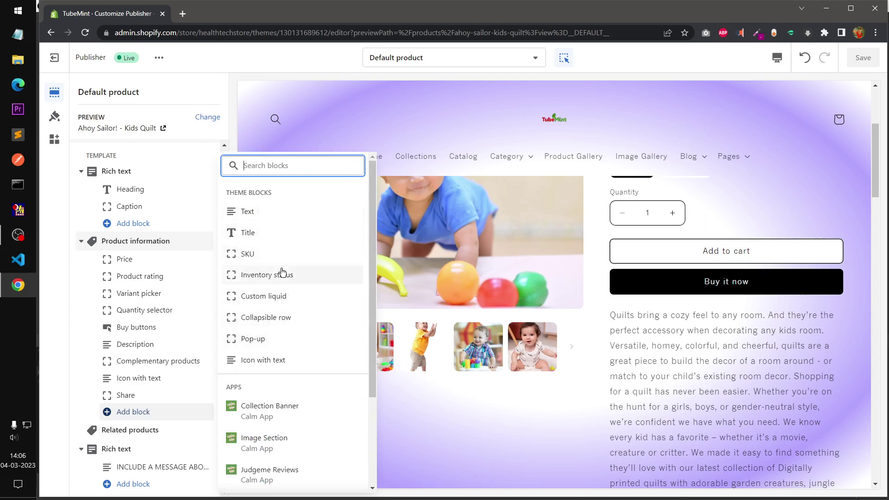
left_click(481, 462)
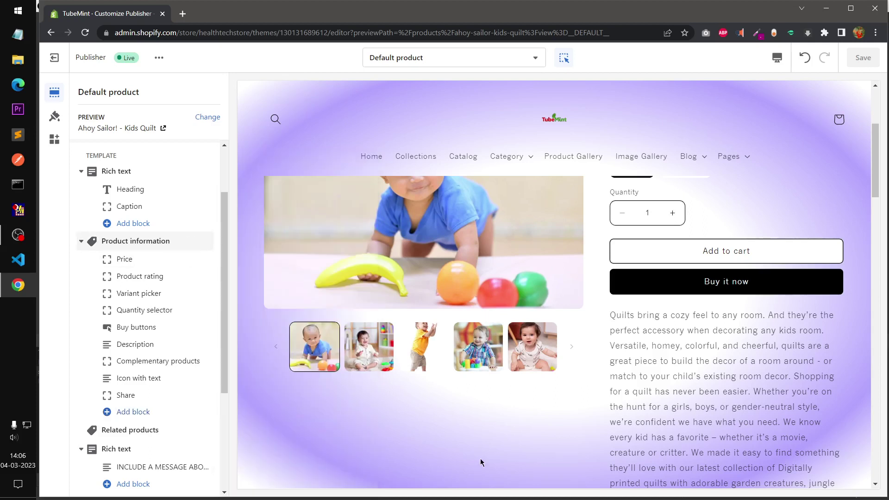
Step: Bring up the Collections templates in the template dropdown
scroll(661, 450, "down", 15)
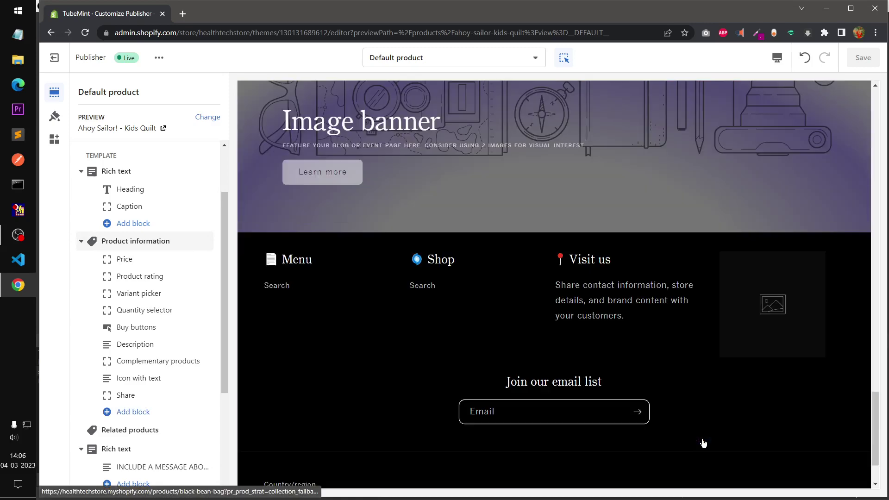
scroll(702, 443, "up", 5)
scroll(703, 444, "up", 5)
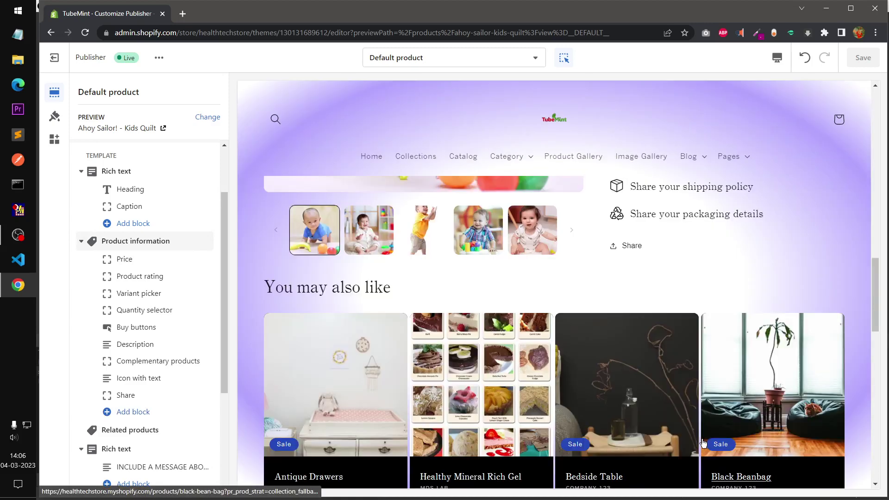
scroll(703, 443, "up", 10)
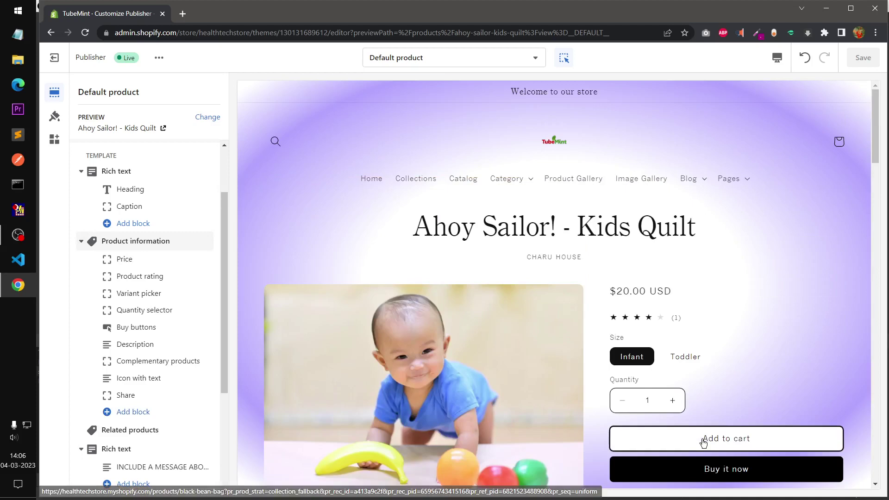
left_click(453, 58)
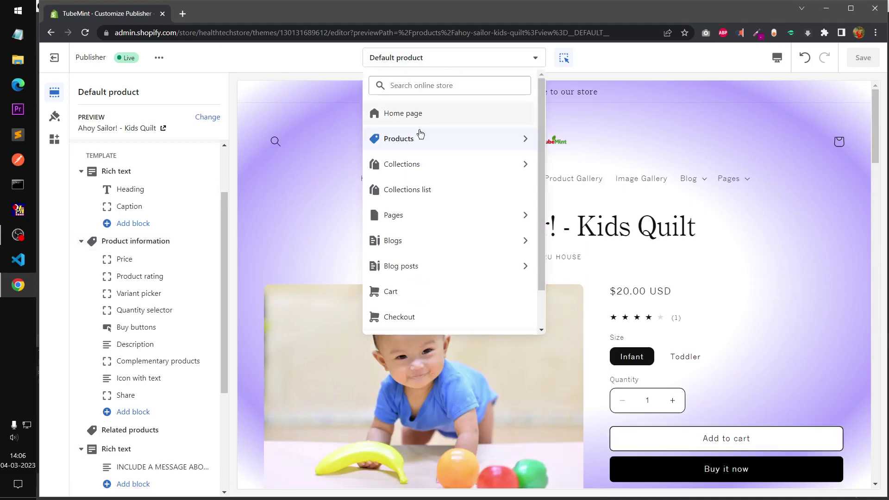
left_click(411, 167)
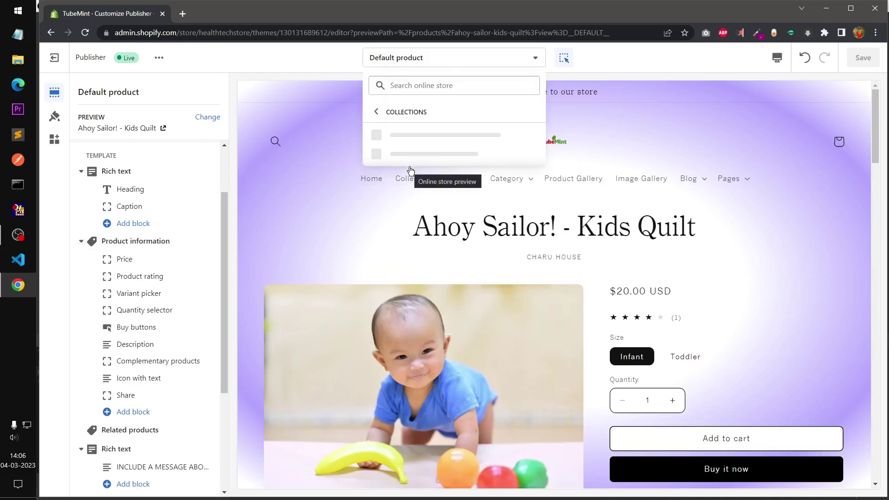
Step: Switch from Default collection to the Collections list template and dismiss the Add section list unused
left_click(413, 135)
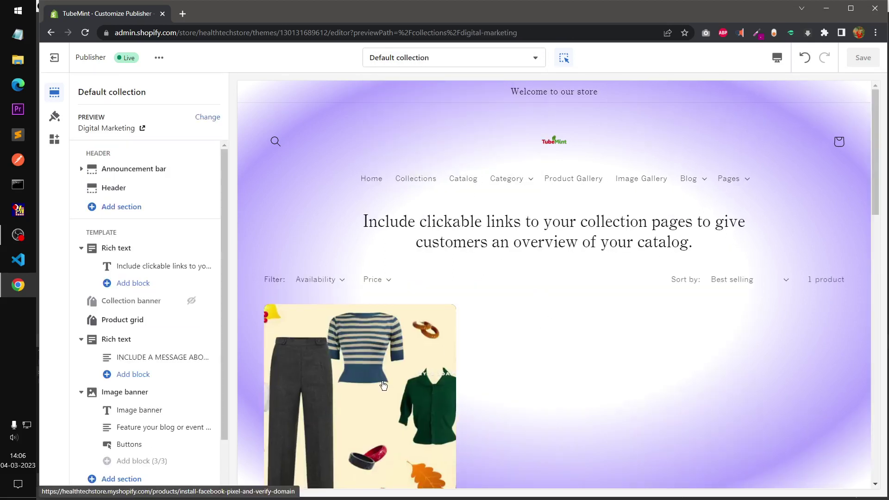
left_click(419, 58)
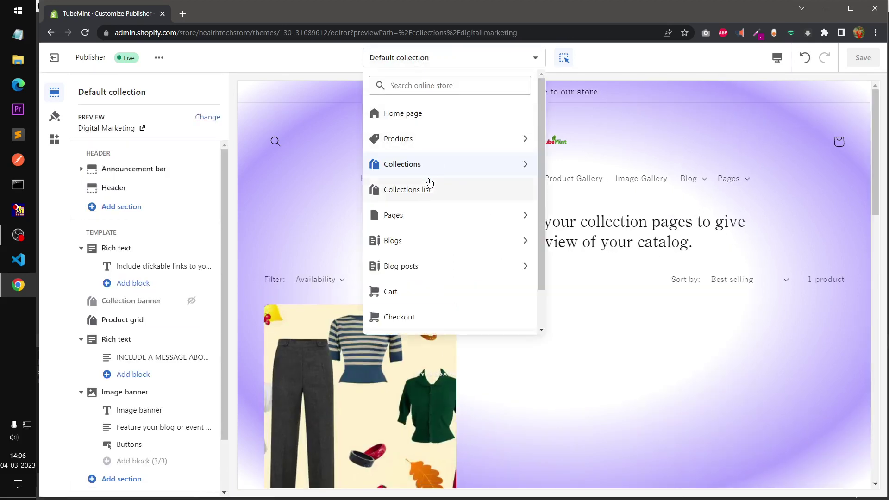
left_click(425, 194)
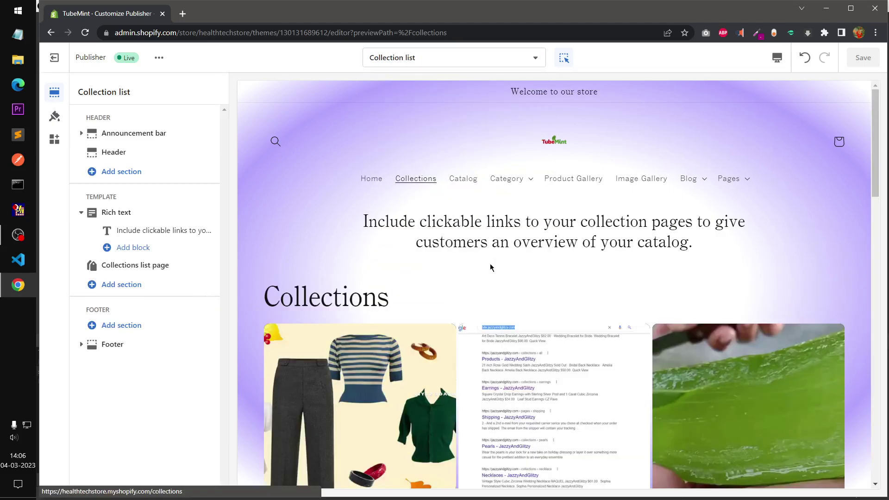
scroll(593, 294, "down", 15)
scroll(596, 295, "up", 8)
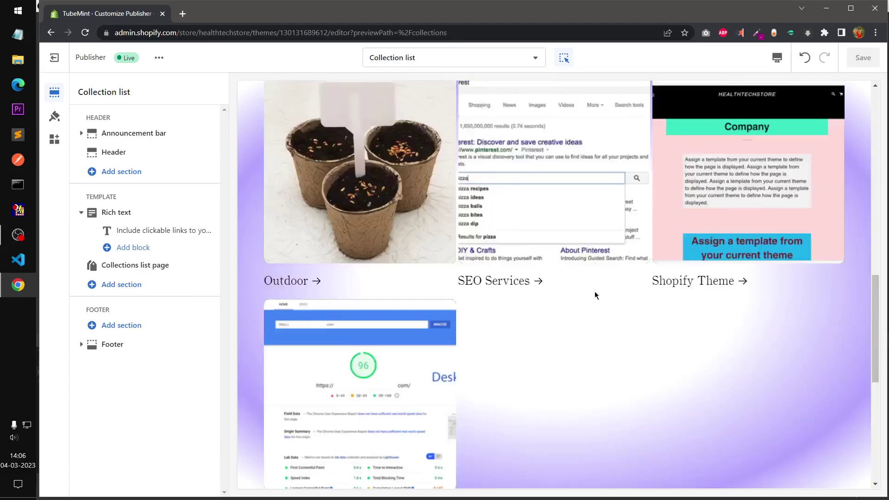
scroll(596, 296, "up", 10)
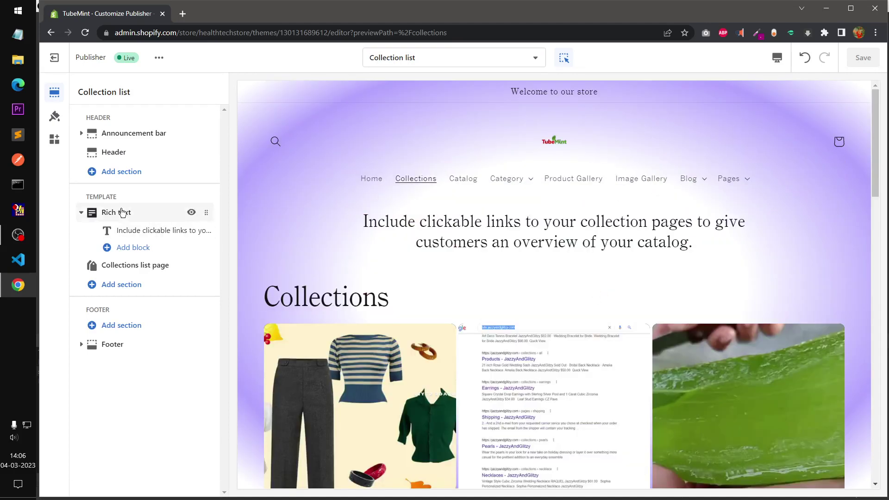
left_click(116, 297)
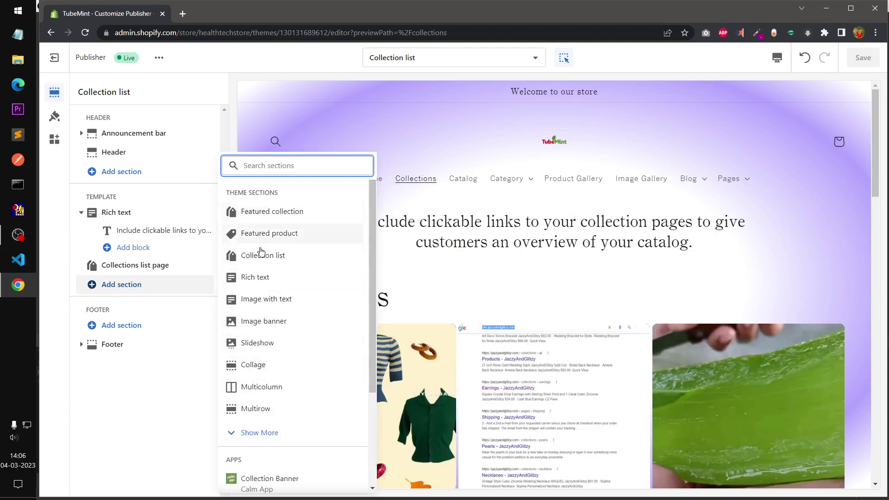
left_click(137, 414)
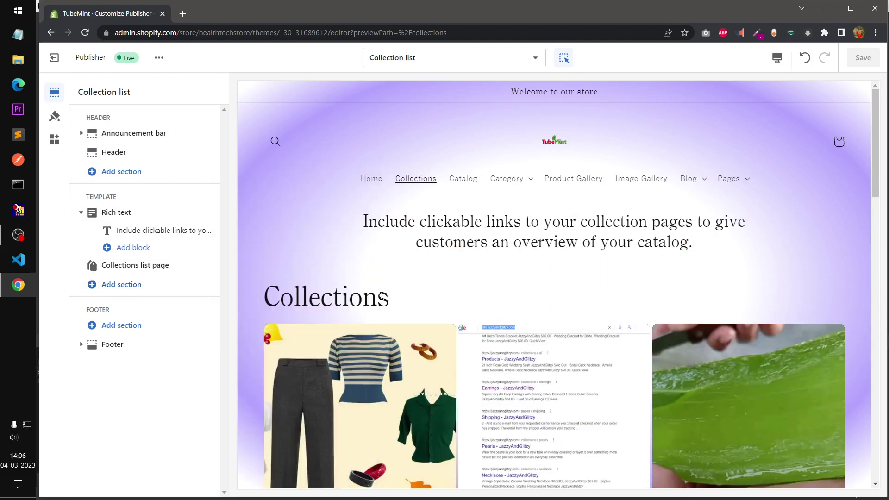
Step: Open Ecommerce Services in the collection preview, then list the Pages templates
left_click(573, 440)
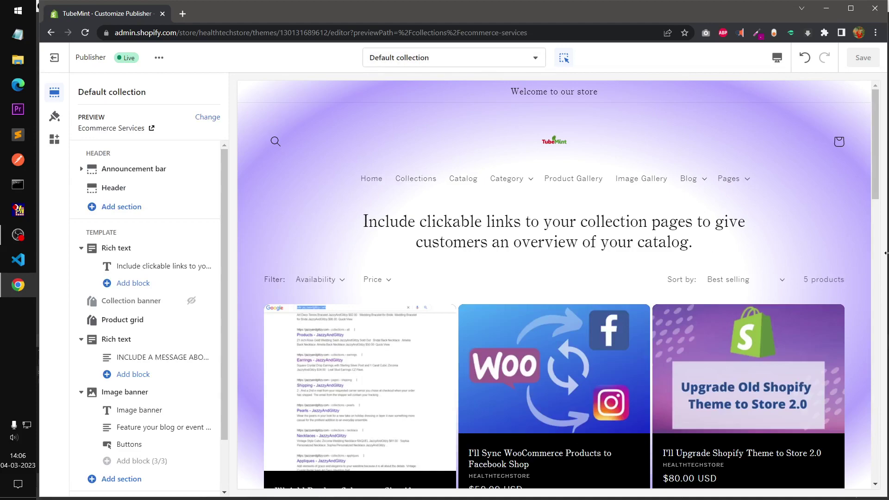
left_click_drag(883, 188, 887, 286)
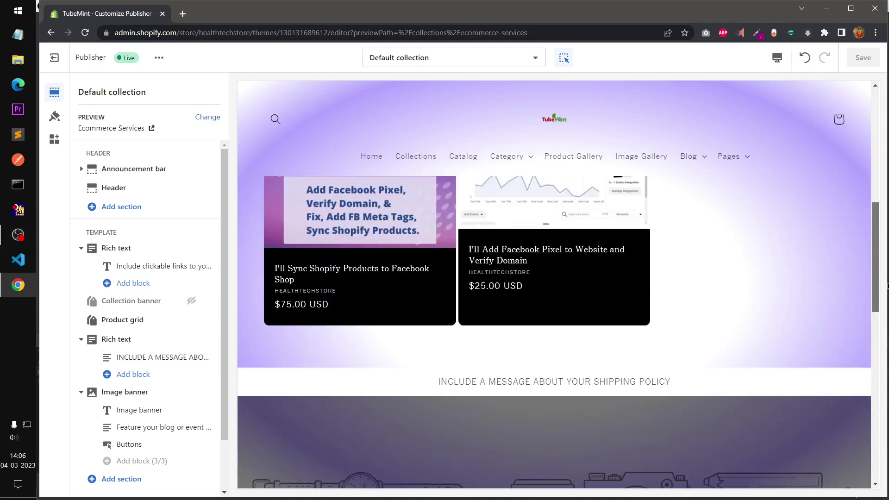
left_click(396, 59)
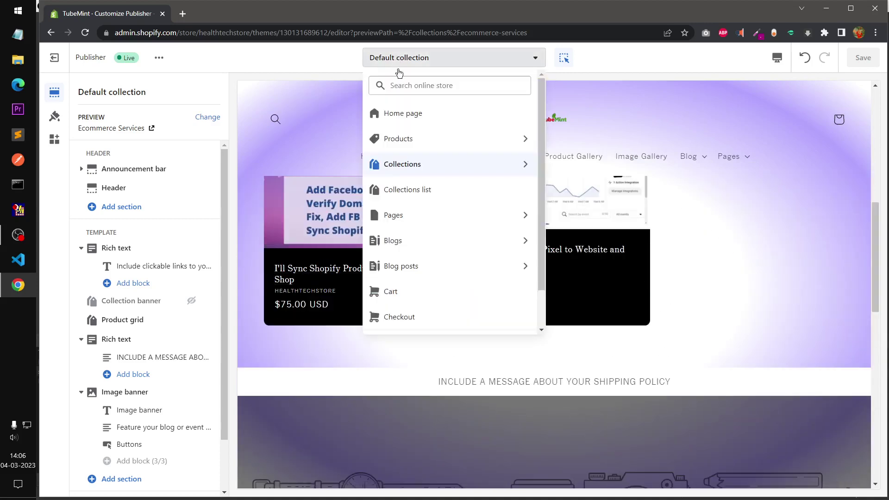
left_click(421, 216)
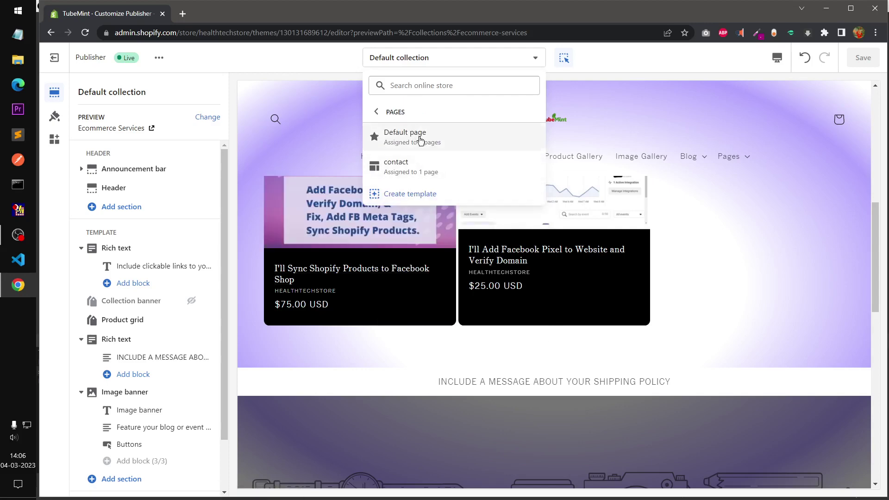
Step: Preview the Default page template on the Clients page
left_click(420, 138)
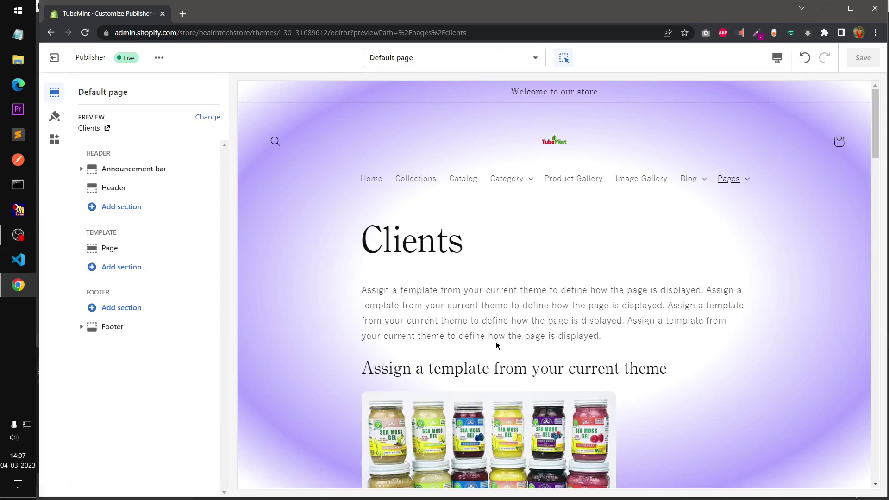
scroll(496, 342, "down", 15)
scroll(496, 341, "up", 15)
Step: Switch to the contact template on Contact Us, then bring up the Blogs templates
left_click(424, 59)
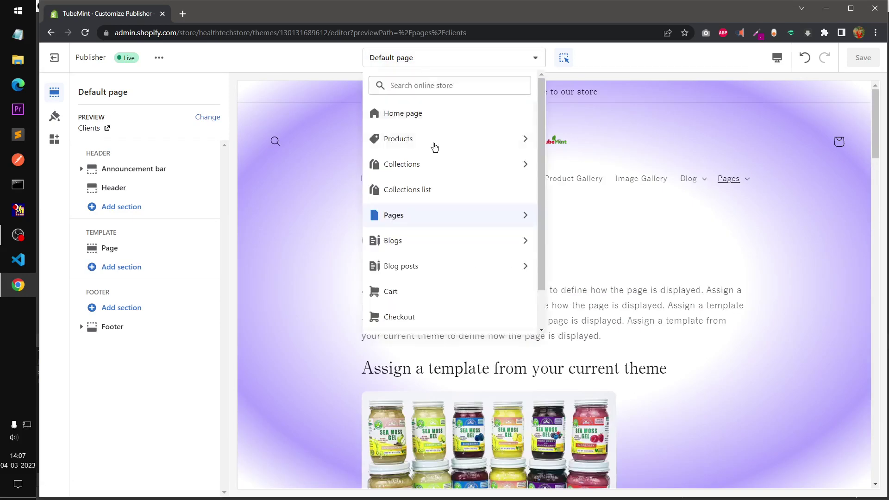
left_click(453, 219)
left_click(407, 167)
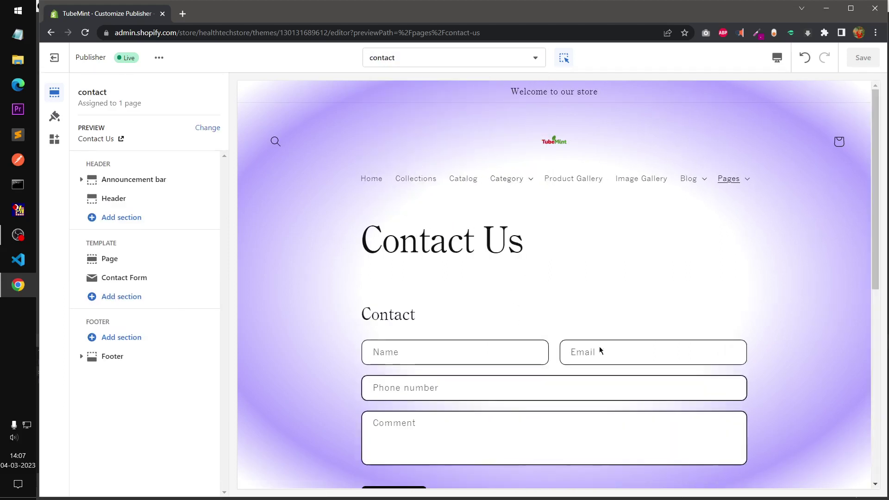
left_click_drag(877, 248, 887, 213)
left_click(402, 58)
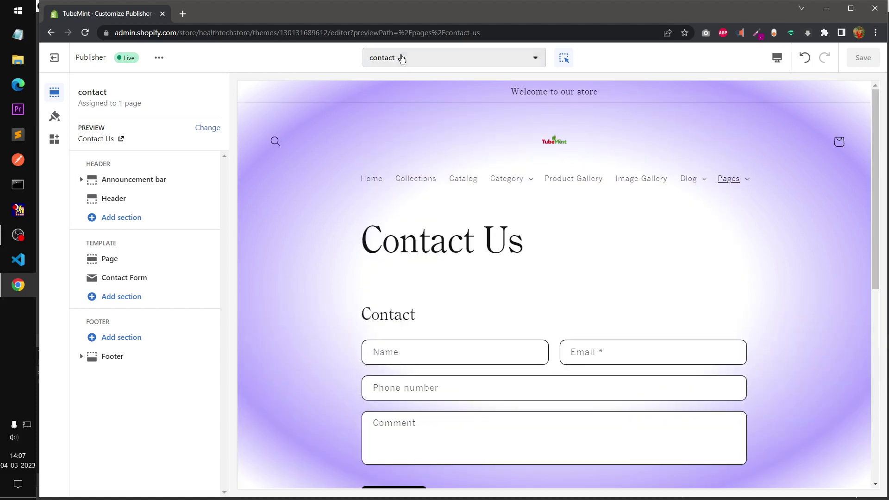
left_click(413, 240)
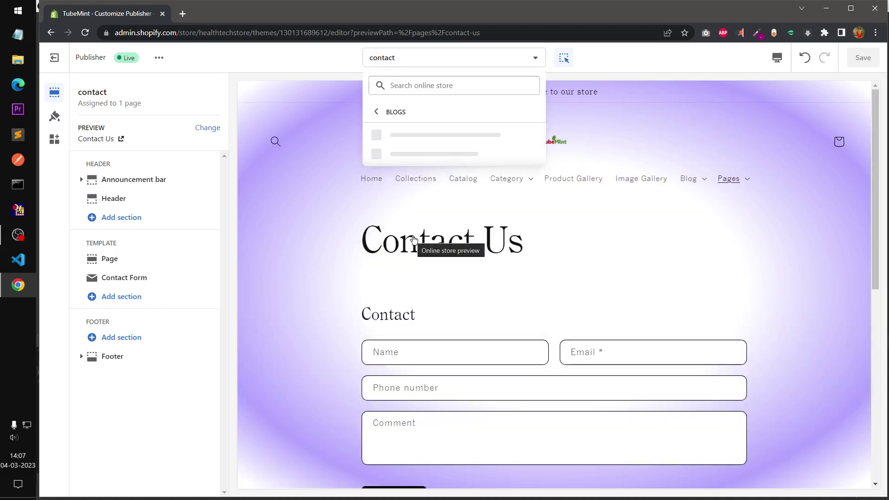
Step: Switch to the Default blog template and scroll through its preview
left_click(414, 142)
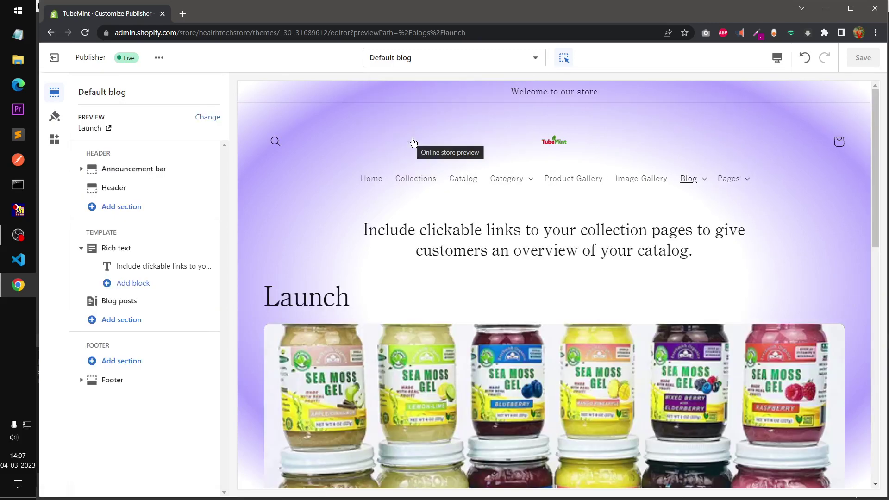
scroll(553, 330, "down", 10)
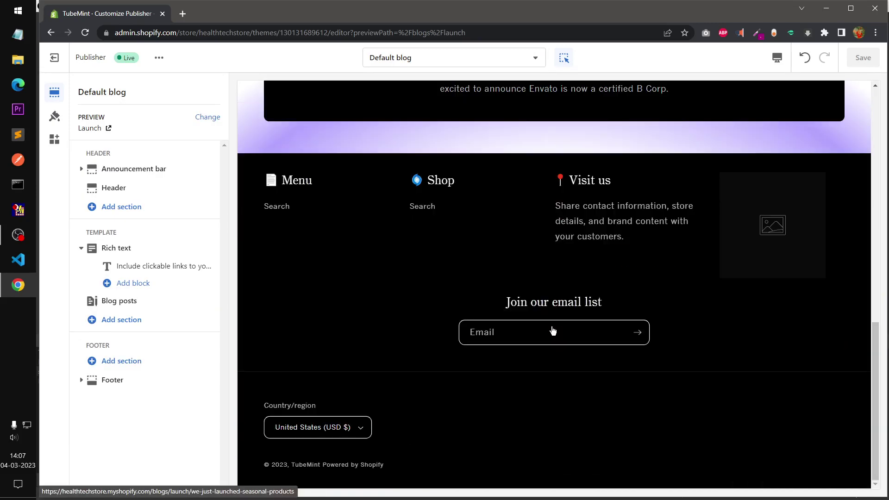
scroll(553, 331, "up", 10)
scroll(553, 330, "down", 10)
scroll(553, 330, "up", 10)
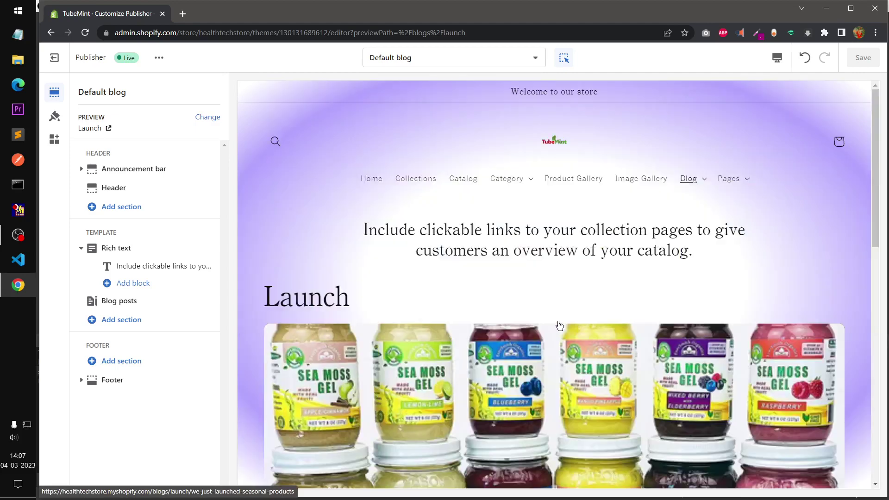
scroll(524, 302, "down", 10)
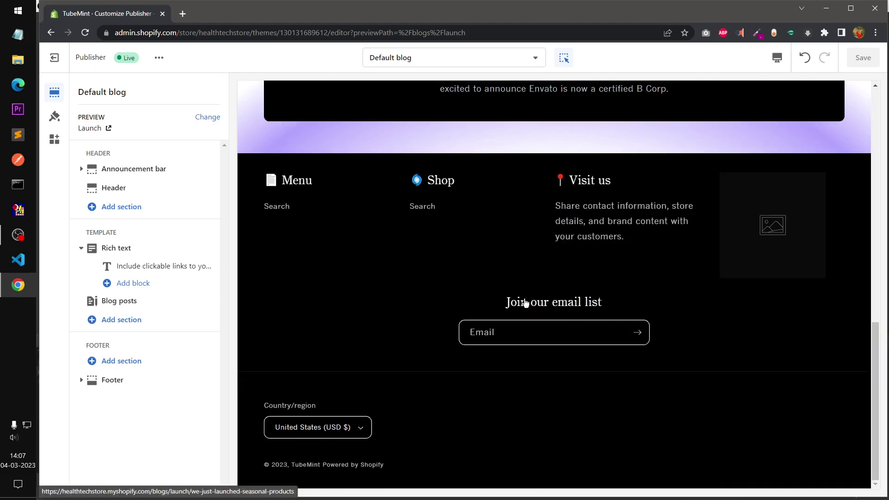
scroll(525, 302, "up", 10)
Step: Preview the Default blog post template, then follow Back to blog to the News blog
left_click(407, 57)
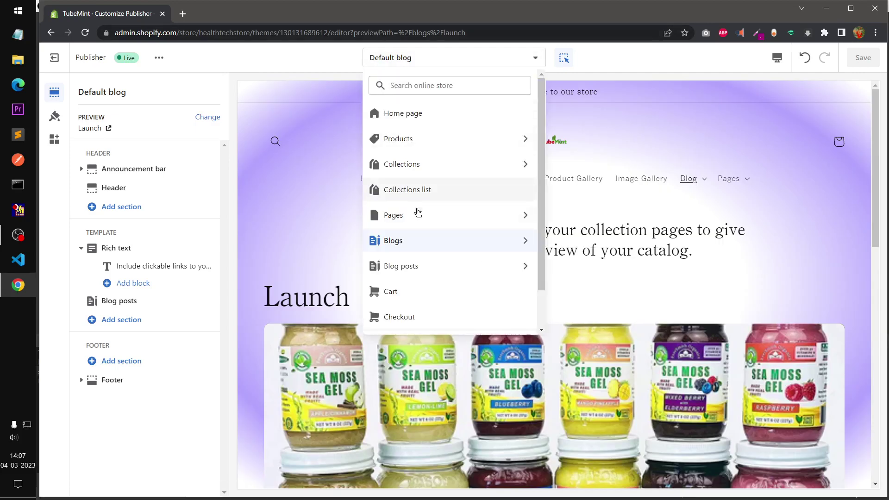
left_click(412, 266)
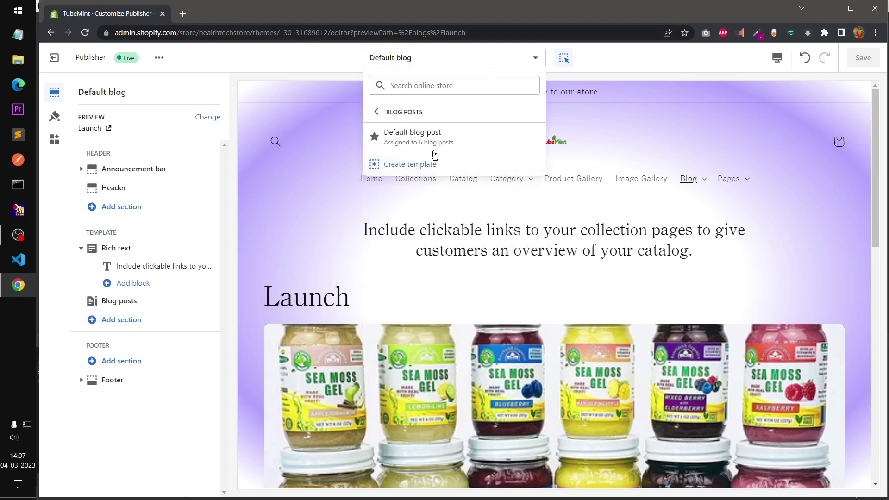
left_click(435, 154)
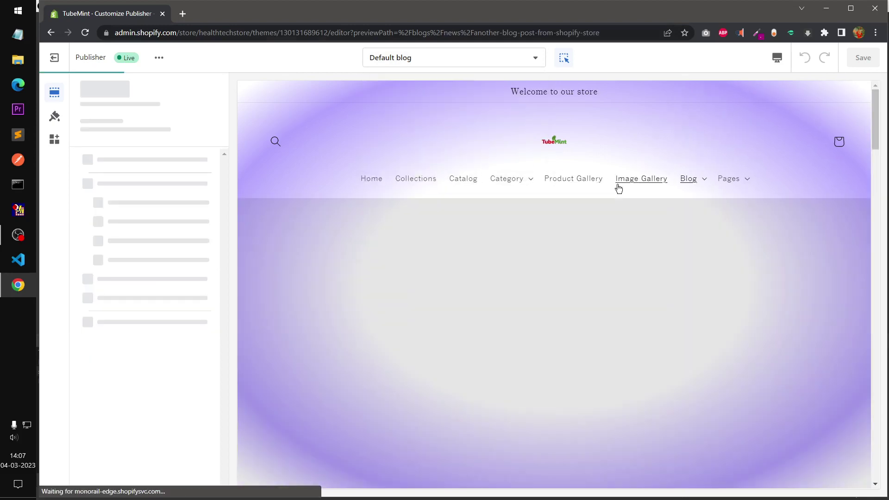
scroll(617, 295, "down", 6)
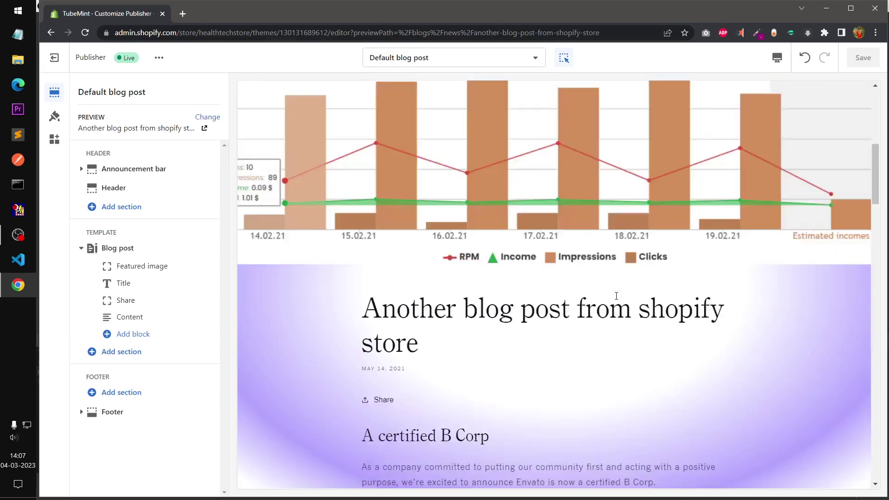
scroll(616, 297, "down", 10)
scroll(618, 301, "up", 5)
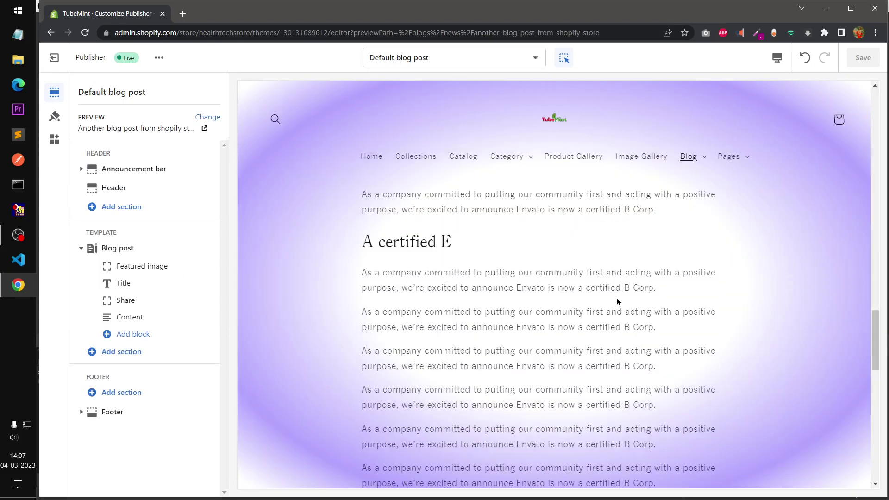
scroll(618, 302, "down", 5)
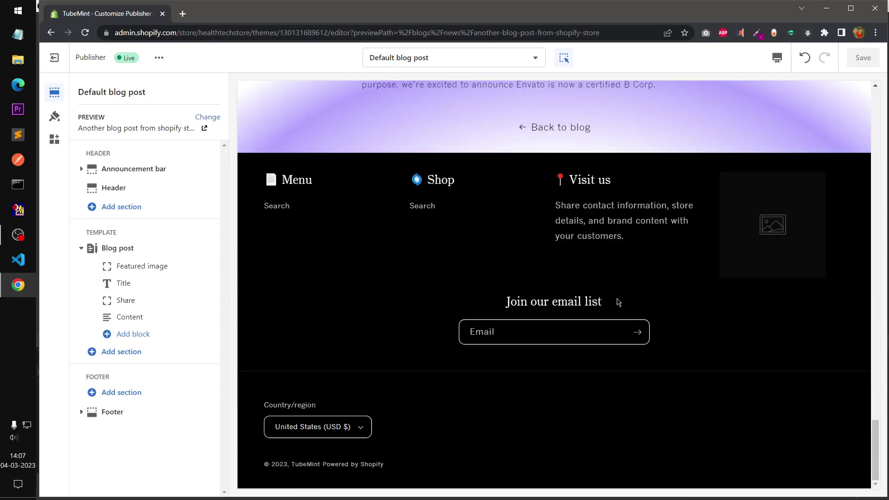
left_click(541, 128)
scroll(560, 308, "down", 15)
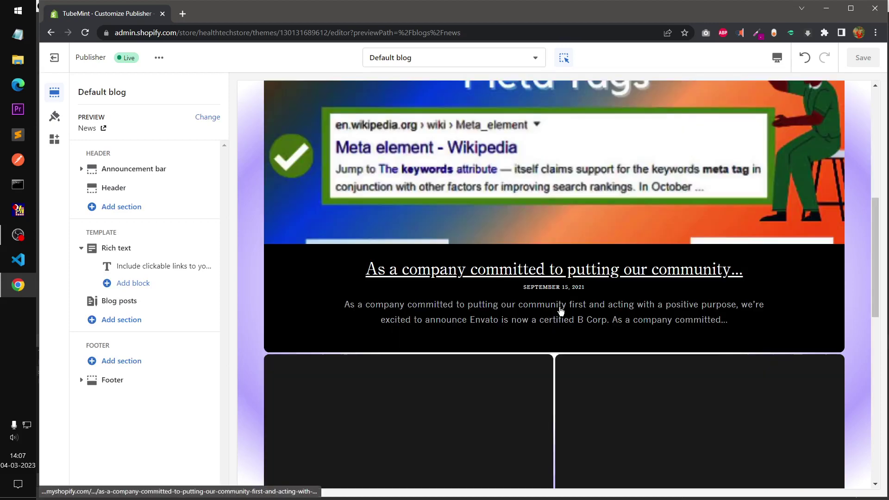
scroll(561, 310, "up", 8)
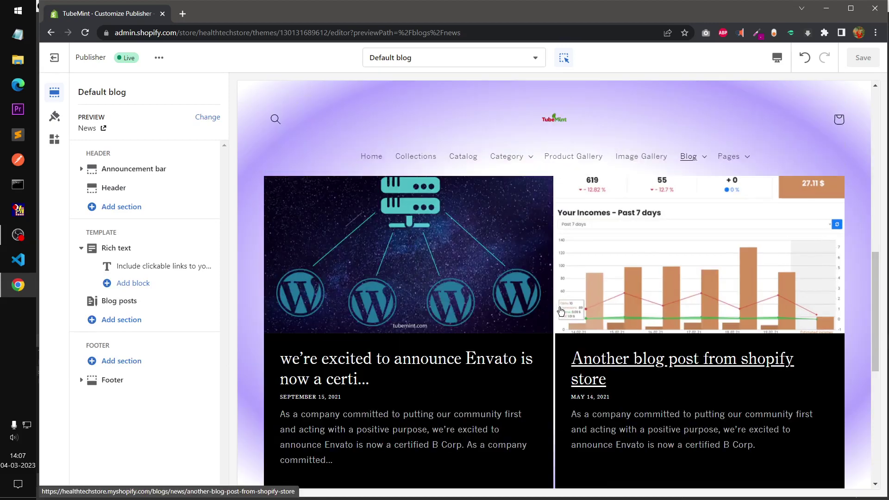
Step: Compare the Blogs and Blog posts template lists, finishing on the Blog posts templates
scroll(561, 312, "up", 5)
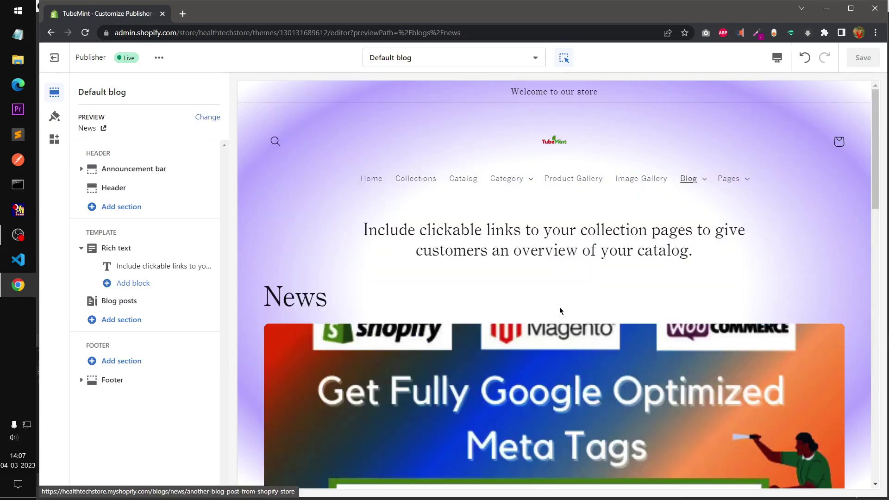
left_click(392, 63)
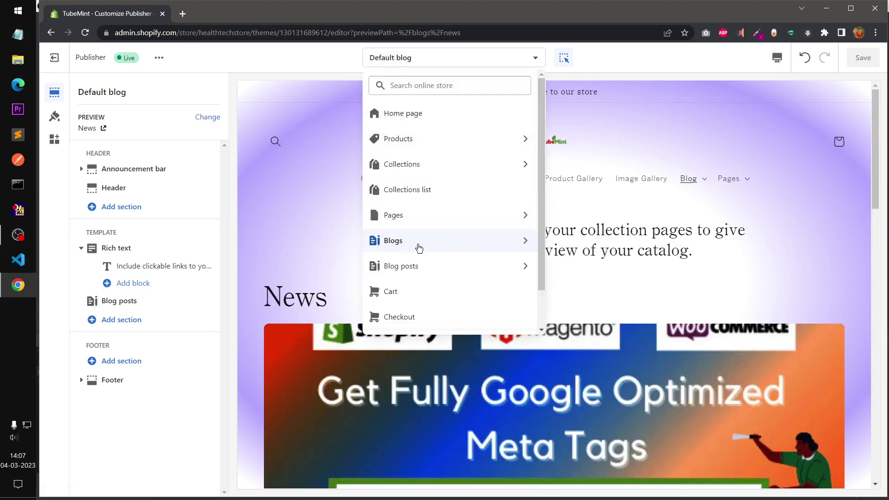
left_click(465, 276)
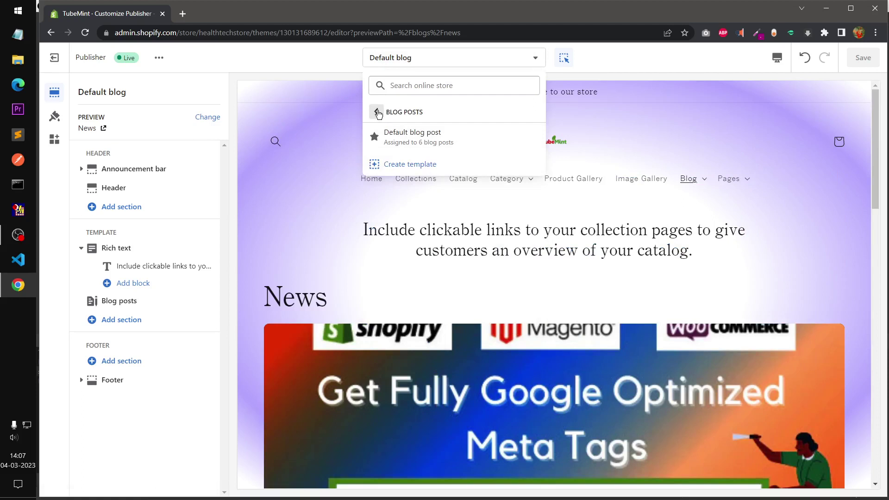
left_click(376, 111)
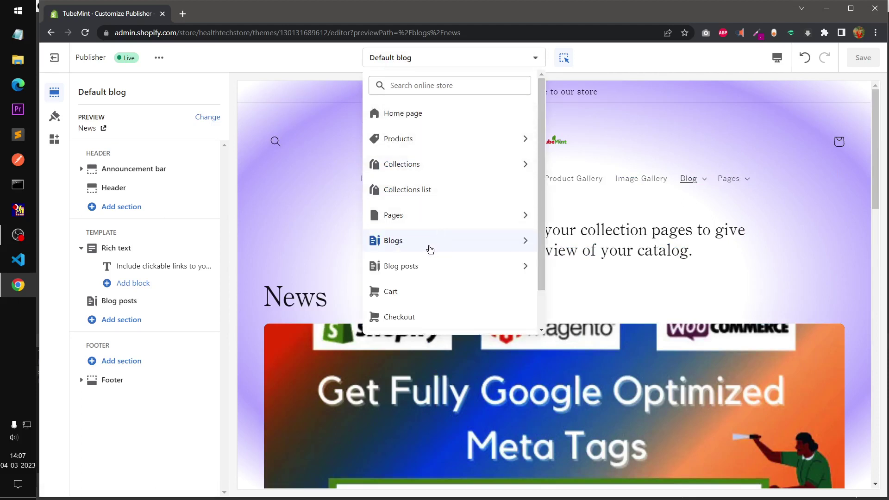
left_click(501, 246)
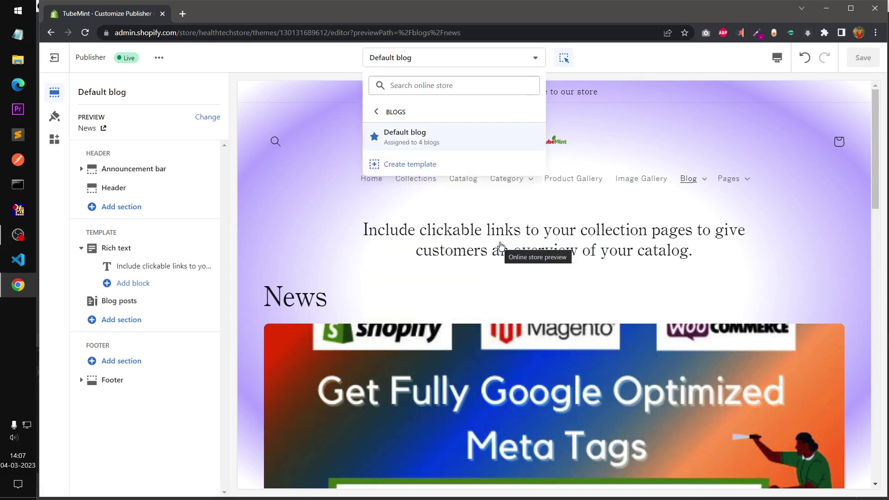
left_click(376, 111)
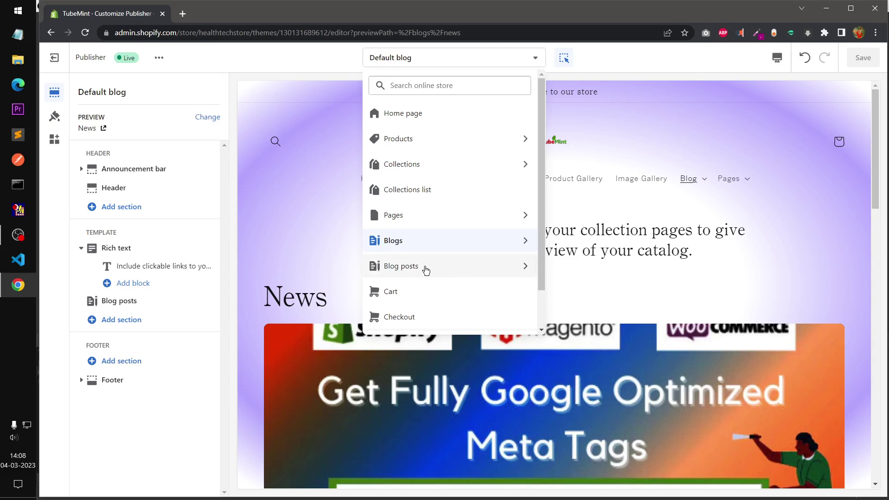
left_click(425, 245)
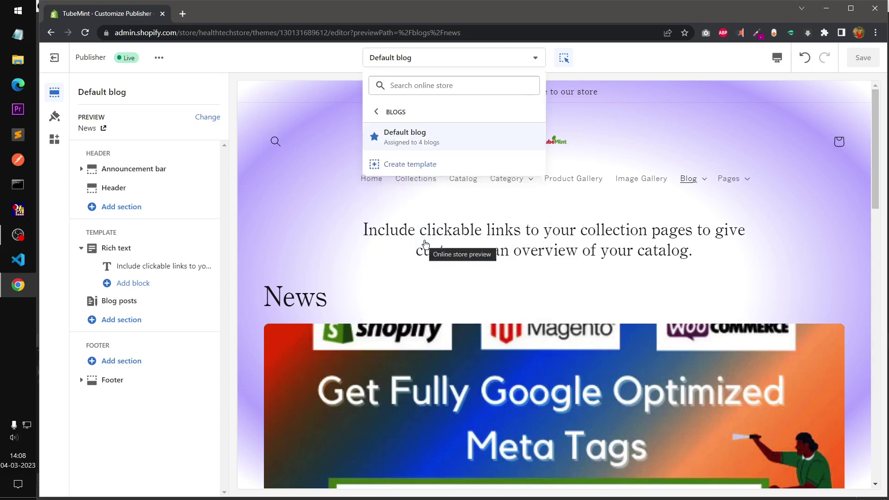
left_click(376, 112)
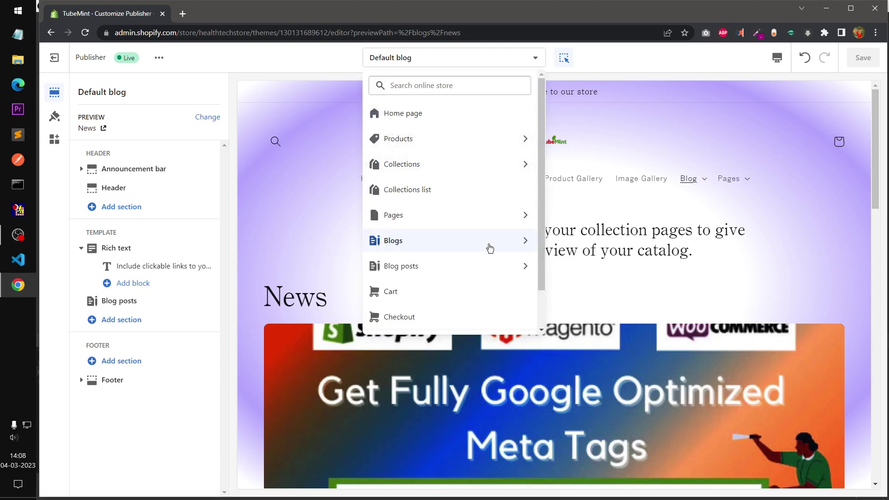
left_click(466, 268)
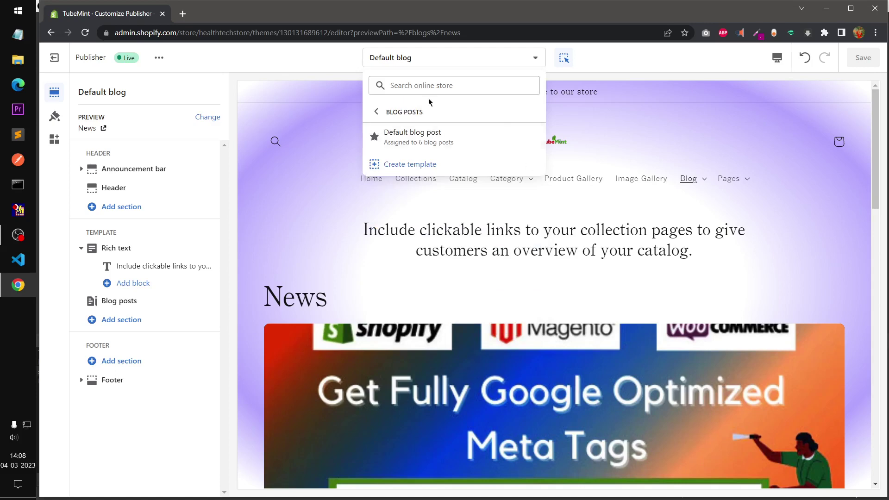
left_click(376, 113)
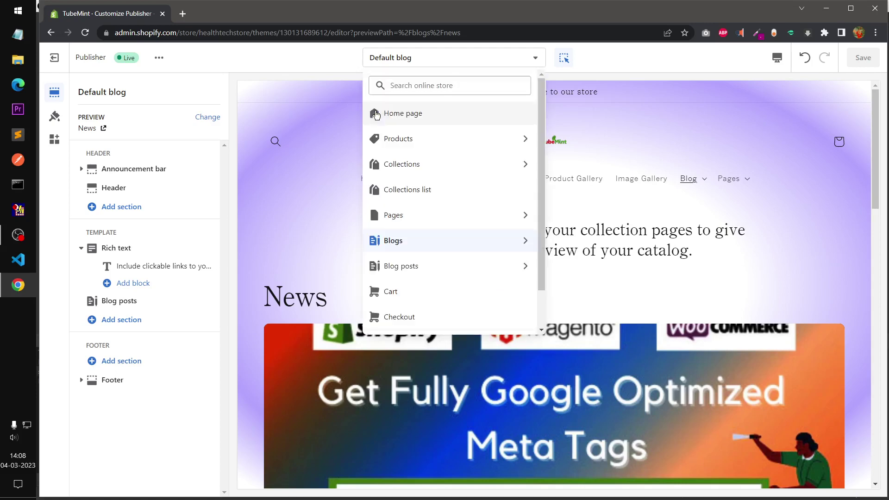
left_click(417, 240)
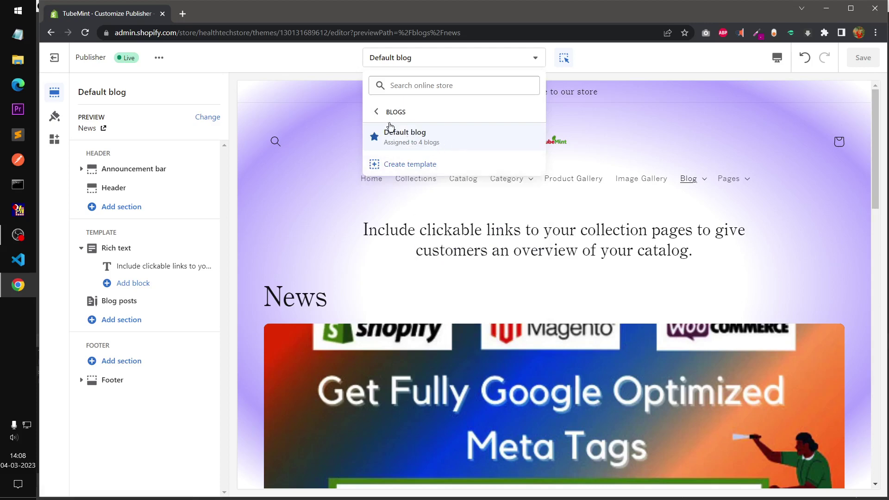
left_click(376, 112)
left_click(409, 272)
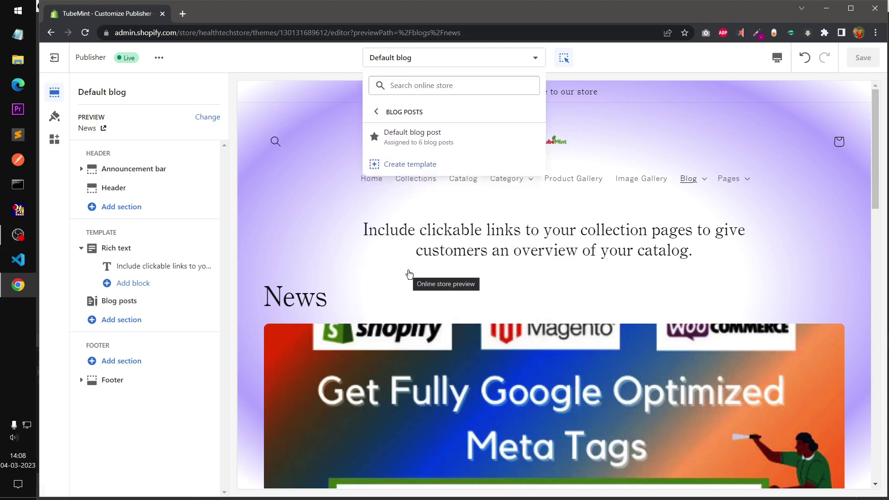
Step: Preview the Default blog template using the store's Reviews blog
left_click(420, 137)
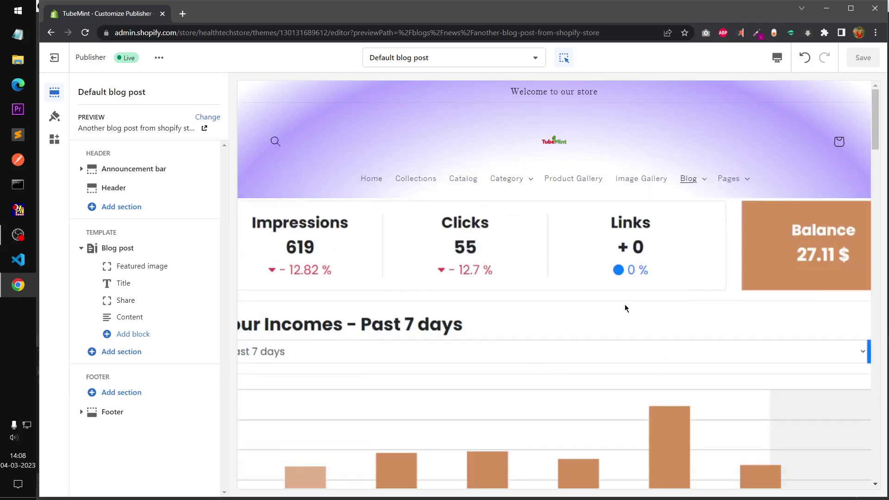
left_click(702, 184)
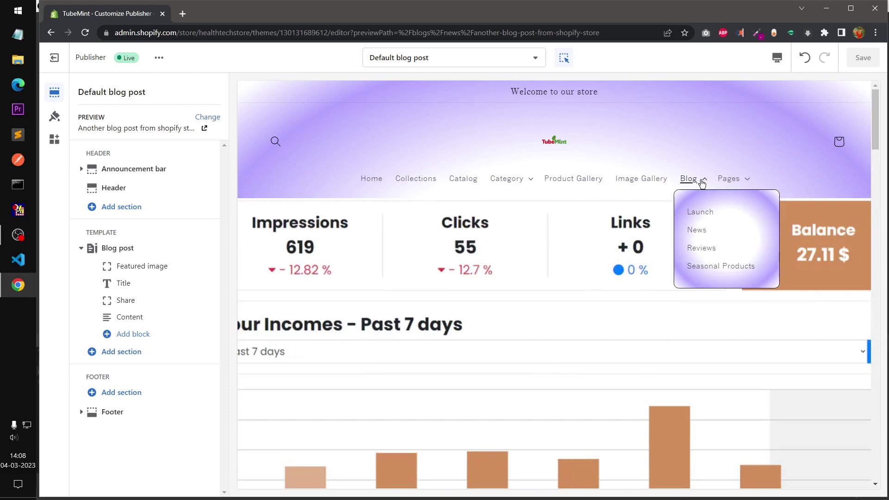
left_click(697, 255)
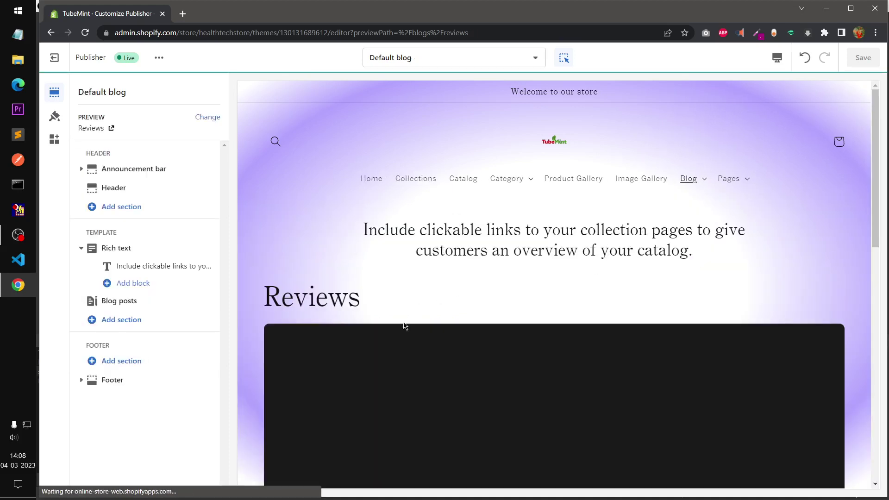
scroll(473, 359, "down", 10)
scroll(471, 357, "down", 5)
scroll(472, 359, "up", 8)
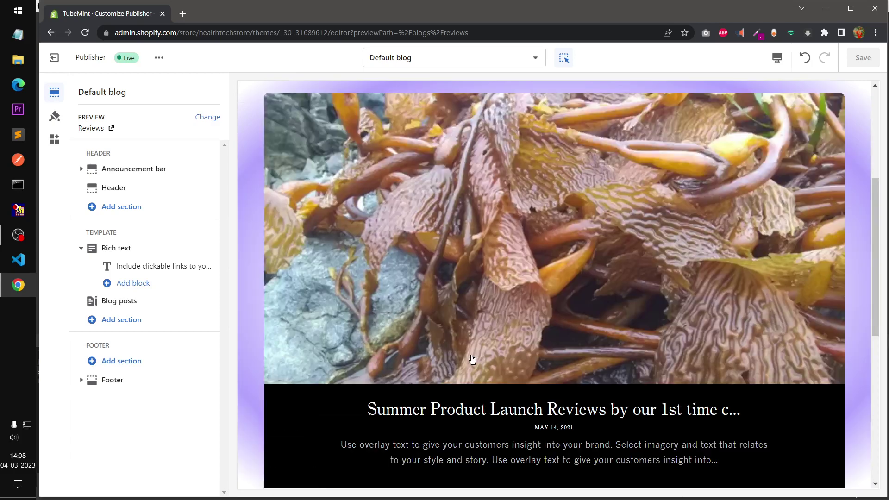
Step: Open and scroll through the post on the Reviews blog
left_click(513, 417)
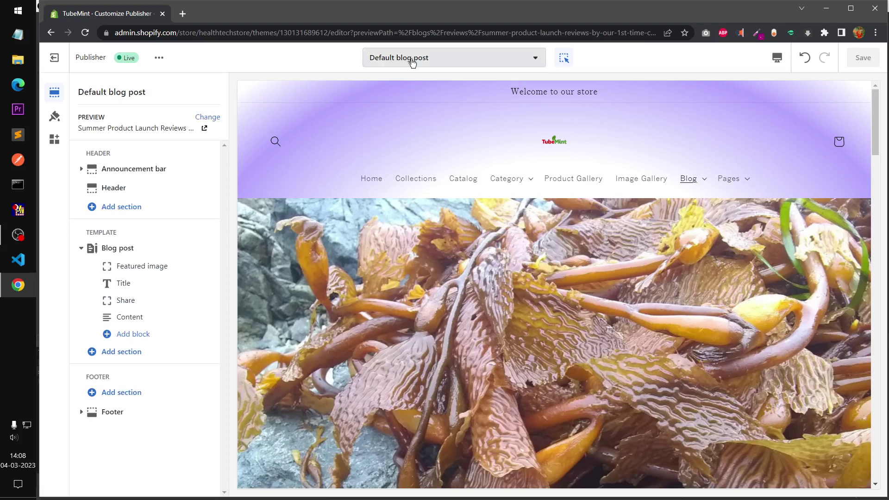
scroll(538, 351, "down", 15)
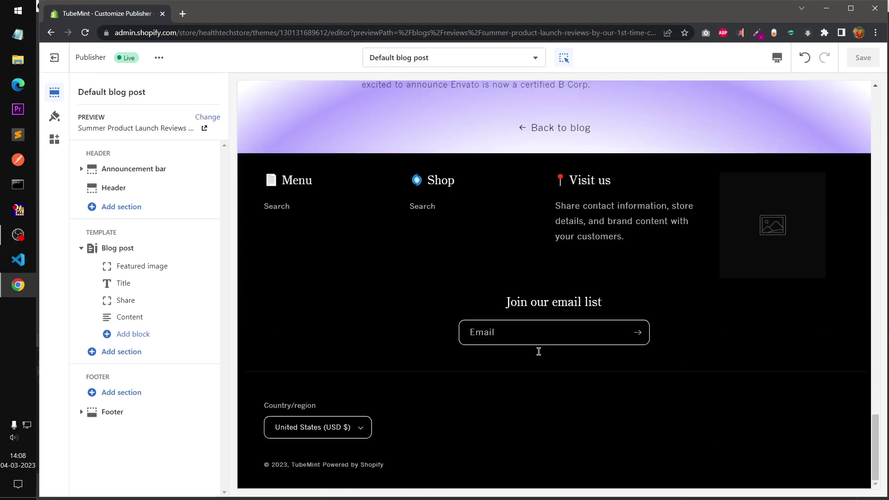
scroll(539, 351, "up", 15)
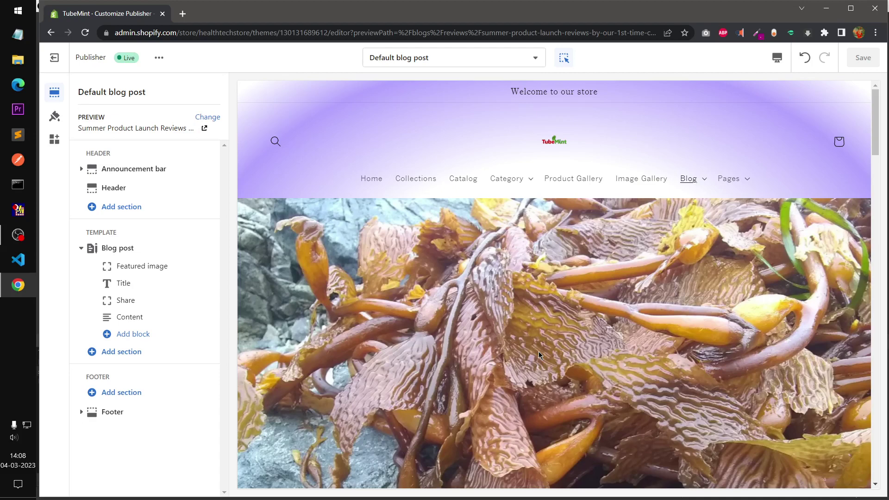
Step: Switch the preview to the Seasonal Products blog and scroll through it
left_click(703, 178)
left_click(709, 268)
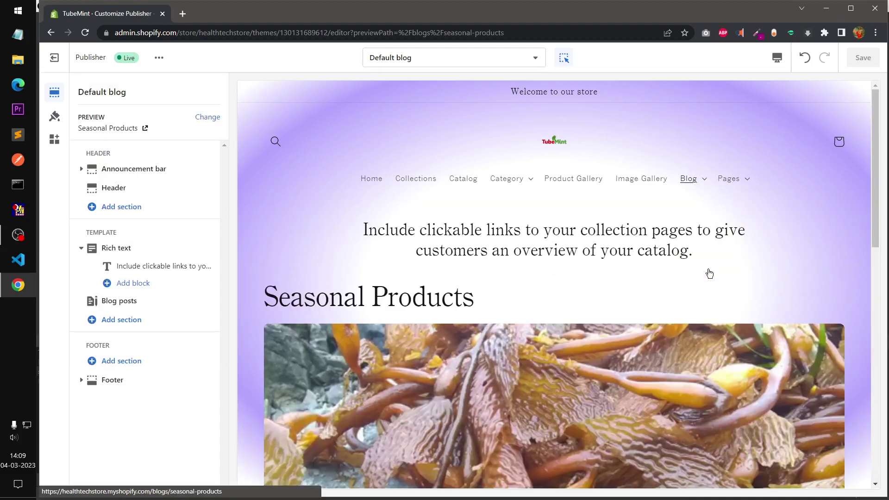
scroll(709, 274, "down", 10)
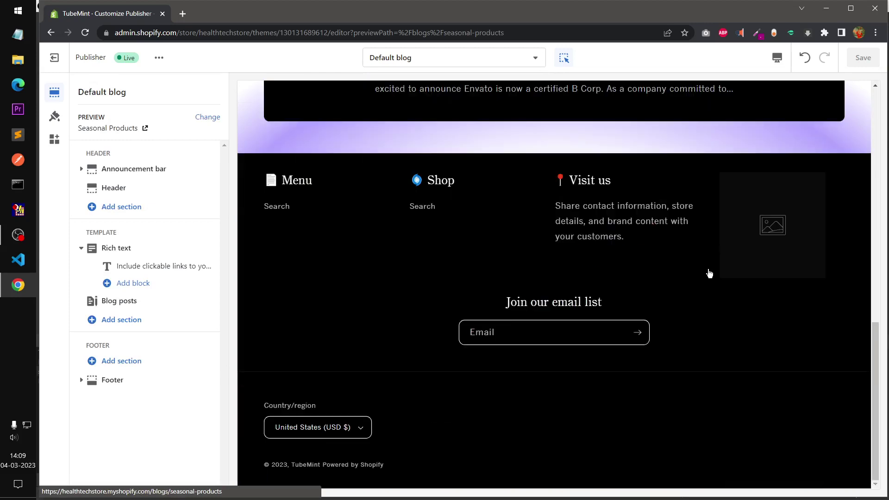
scroll(710, 274, "up", 15)
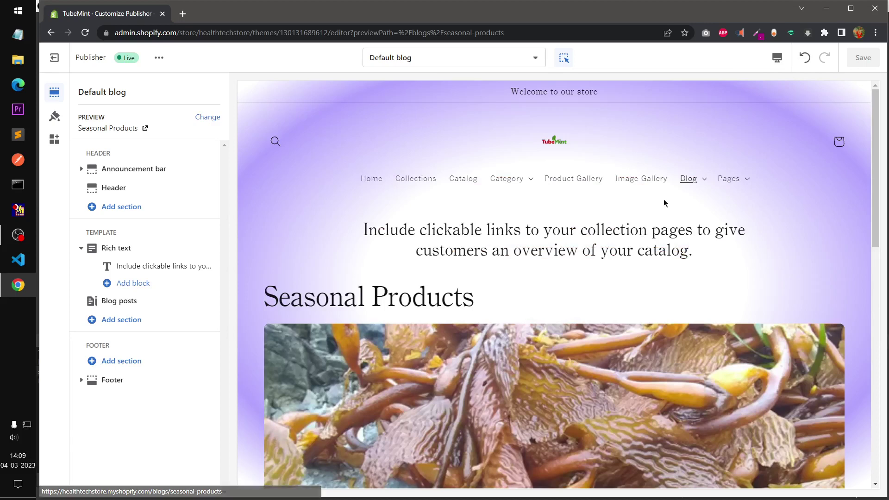
Step: Preview the Launch blog page from the store's Blog menu
left_click(690, 179)
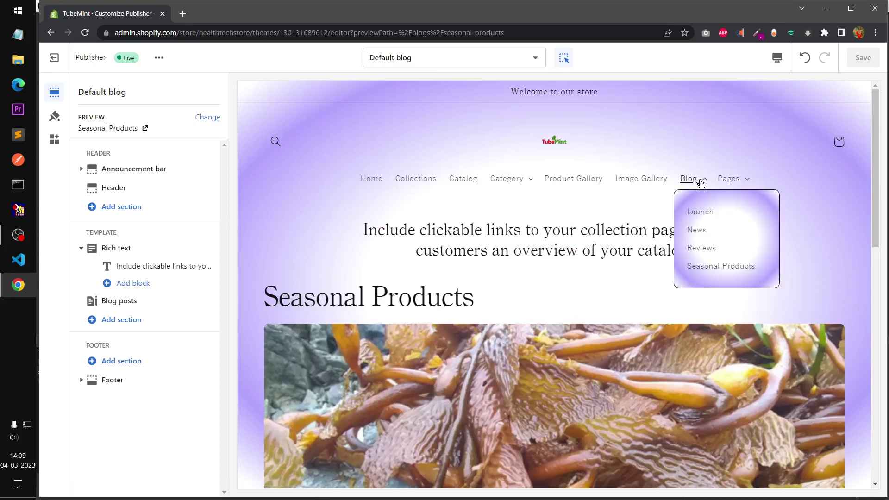
left_click(698, 213)
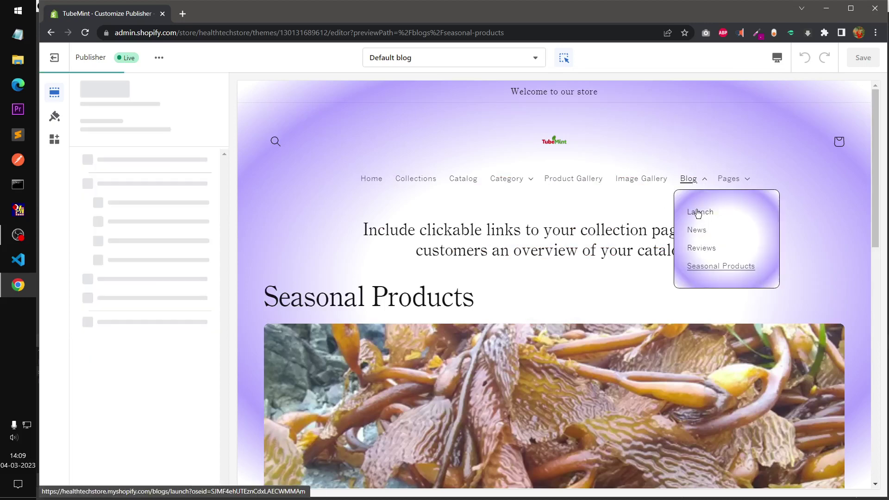
scroll(581, 281, "down", 15)
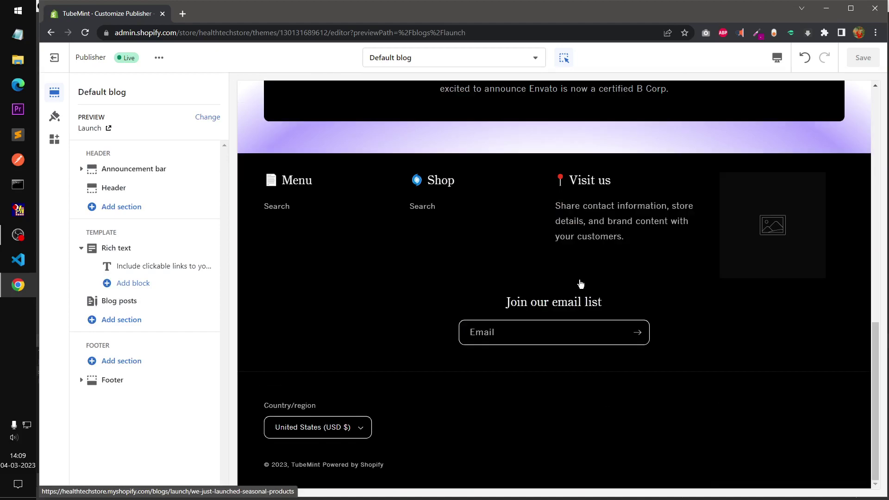
scroll(580, 284, "up", 15)
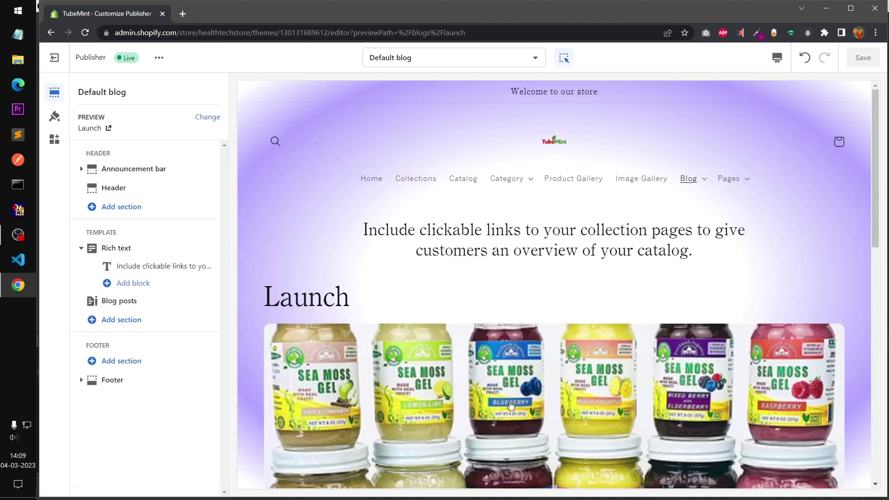
Step: Open the 'We just launched seasonal products' post in the Default blog post template
left_click(530, 403)
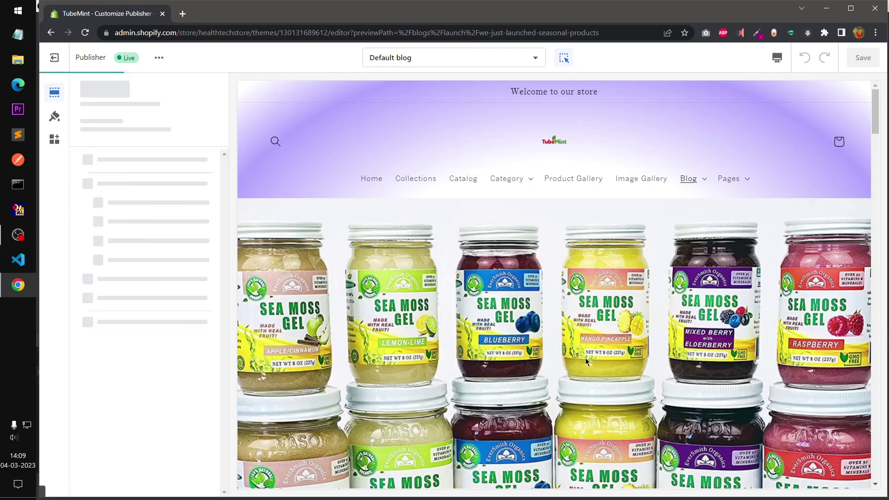
scroll(589, 352, "down", 10)
scroll(590, 356, "down", 10)
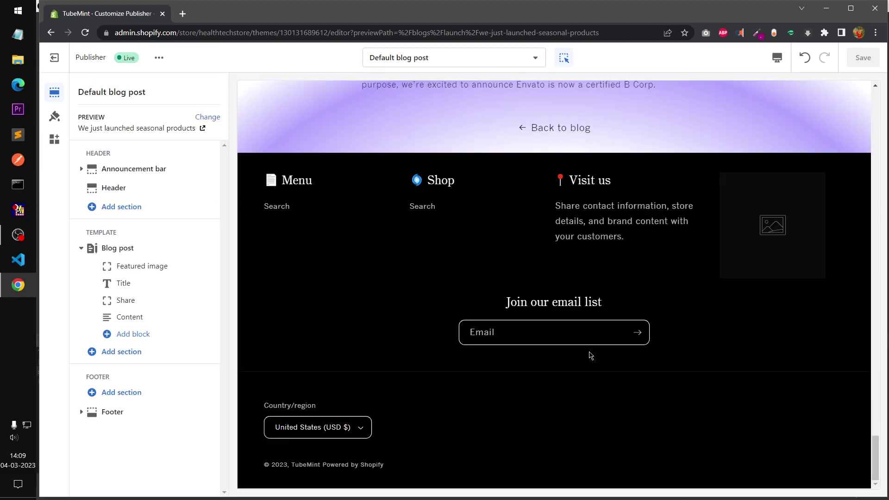
scroll(591, 355, "up", 20)
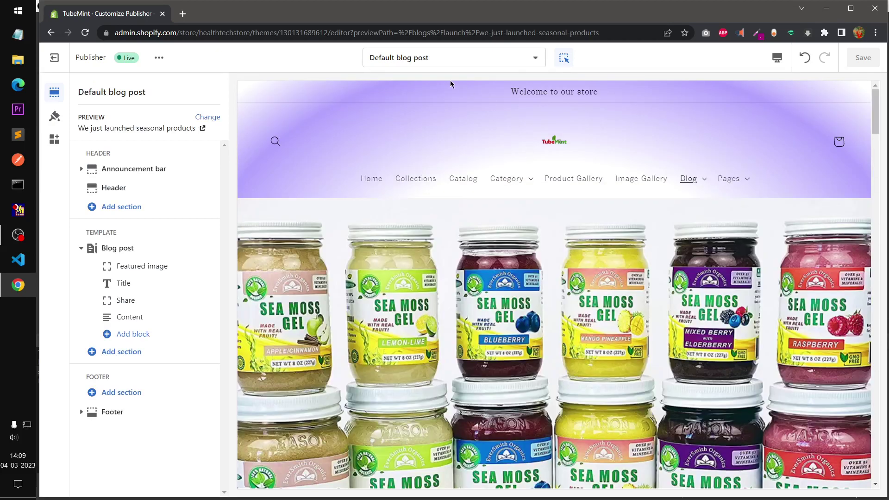
left_click(424, 57)
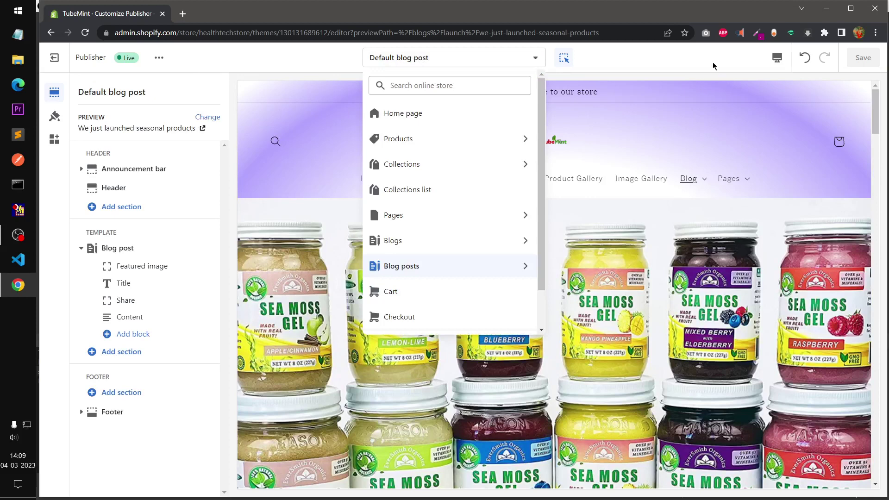
Step: Switch the blog post preview to the mobile layout
left_click(179, 45)
left_click(778, 57)
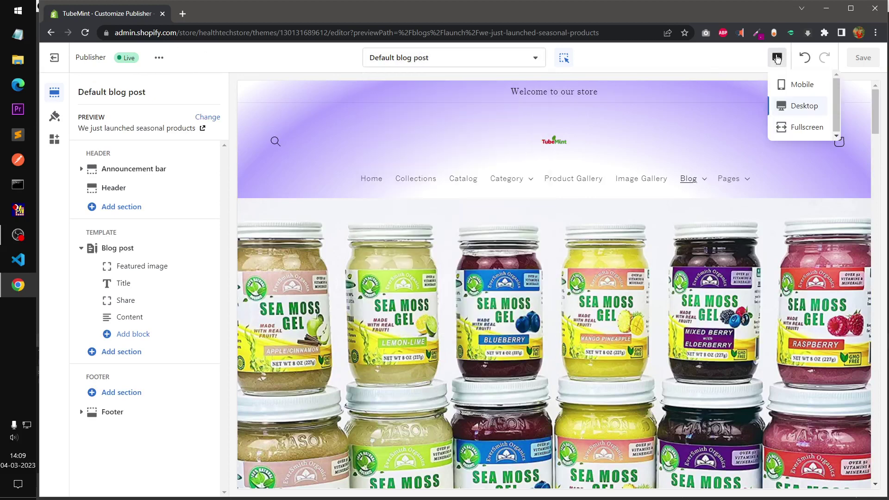
left_click(797, 85)
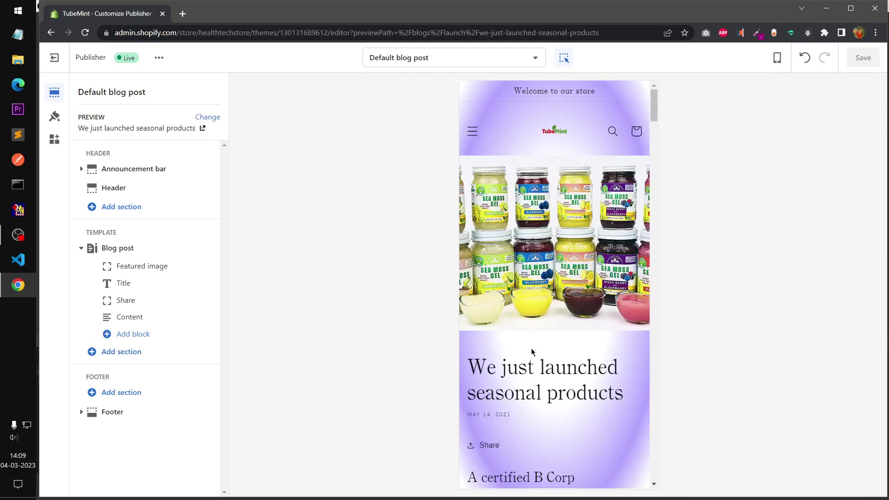
scroll(532, 352, "down", 15)
scroll(531, 352, "up", 12)
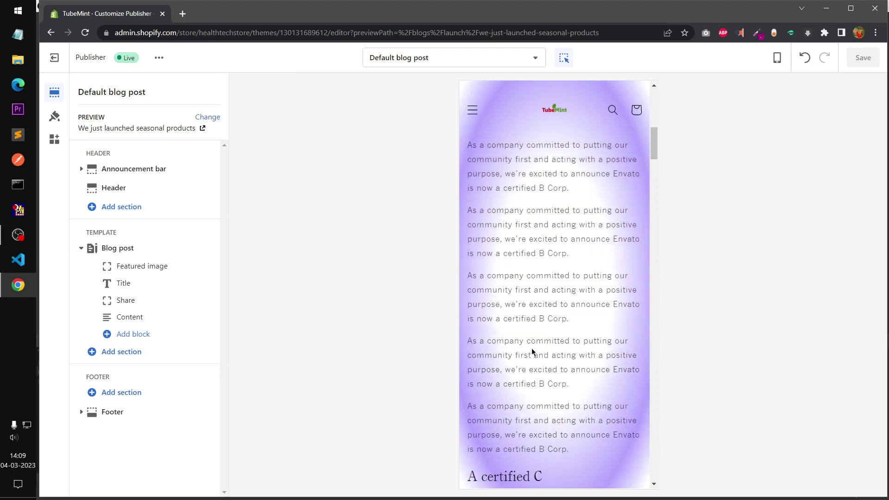
scroll(531, 352, "up", 10)
Step: Navigate via the mobile menu to the all-products collection page and scroll through it
left_click(473, 131)
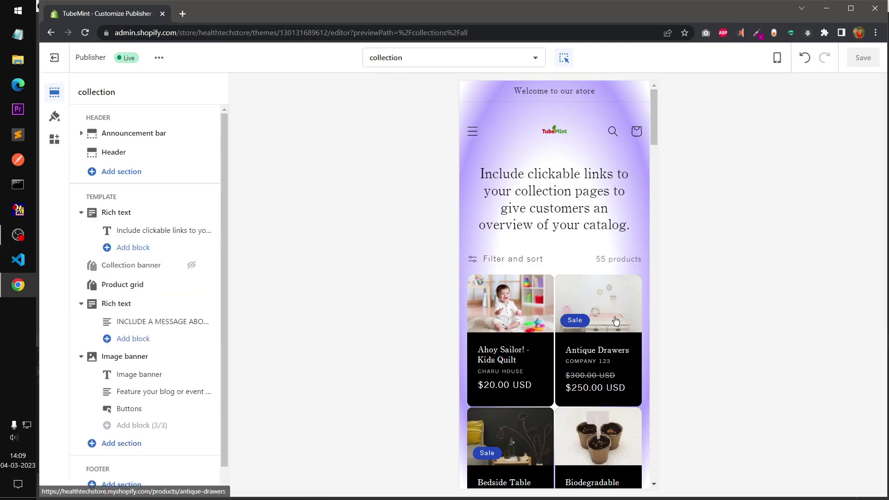
scroll(616, 320, "down", 15)
scroll(616, 321, "up", 15)
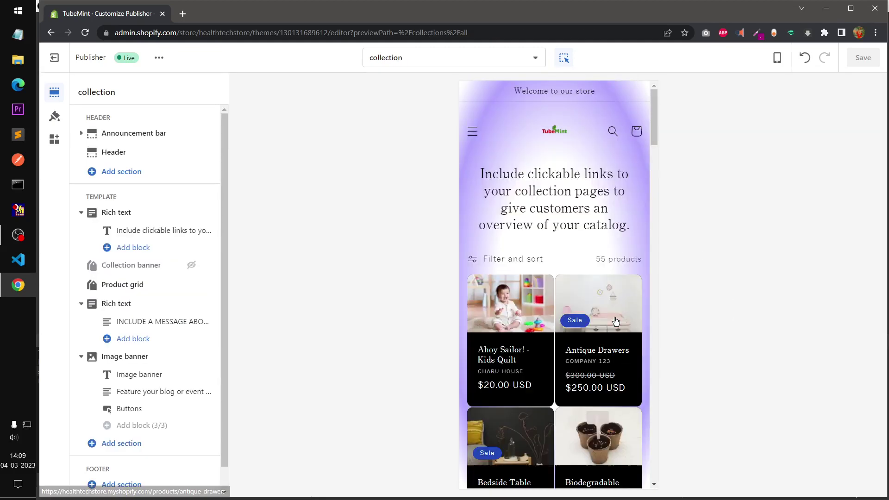
scroll(616, 320, "down", 15)
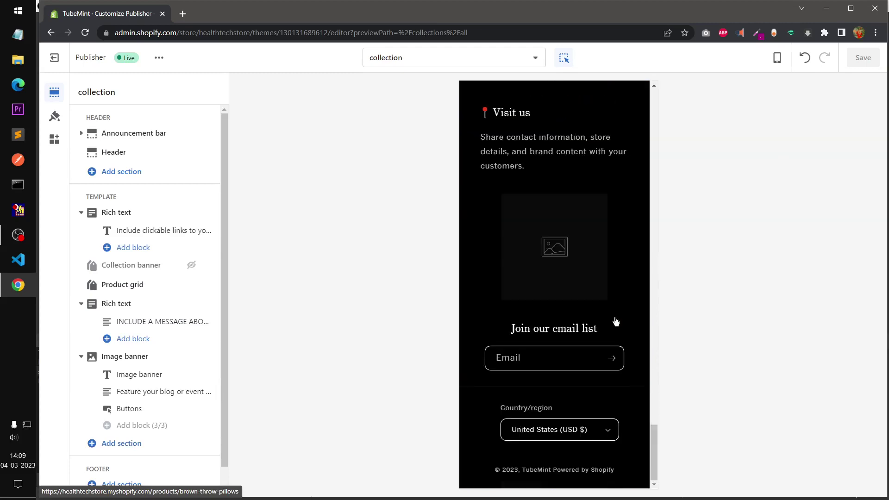
scroll(615, 321, "up", 15)
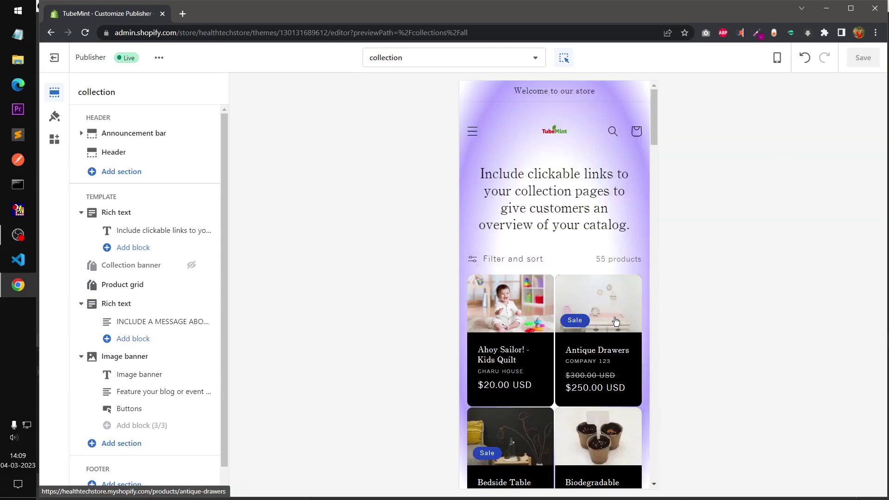
scroll(616, 321, "down", 15)
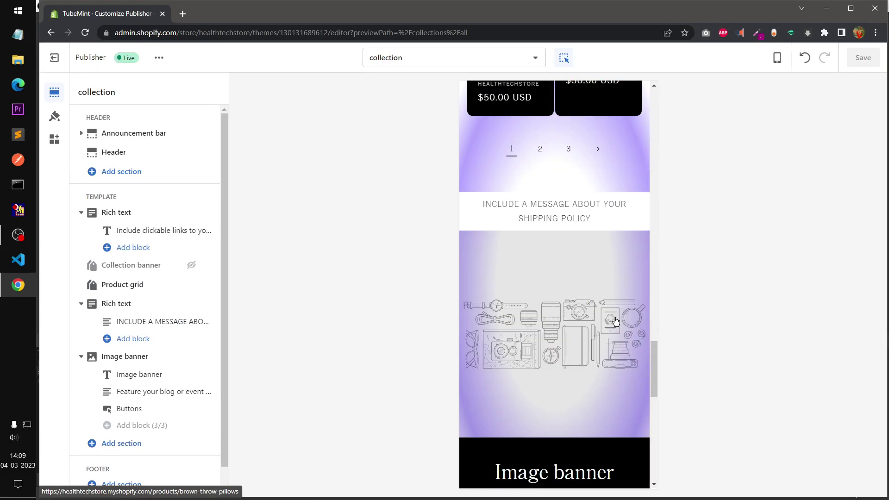
scroll(615, 320, "up", 15)
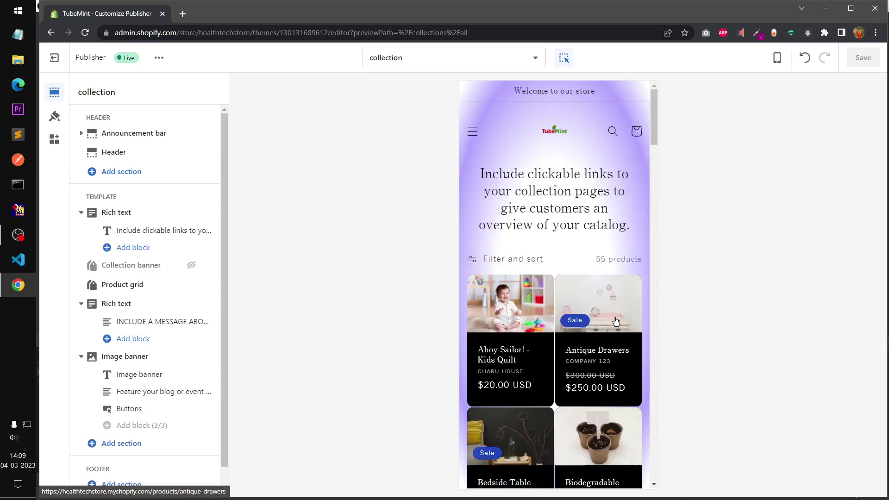
left_click(778, 64)
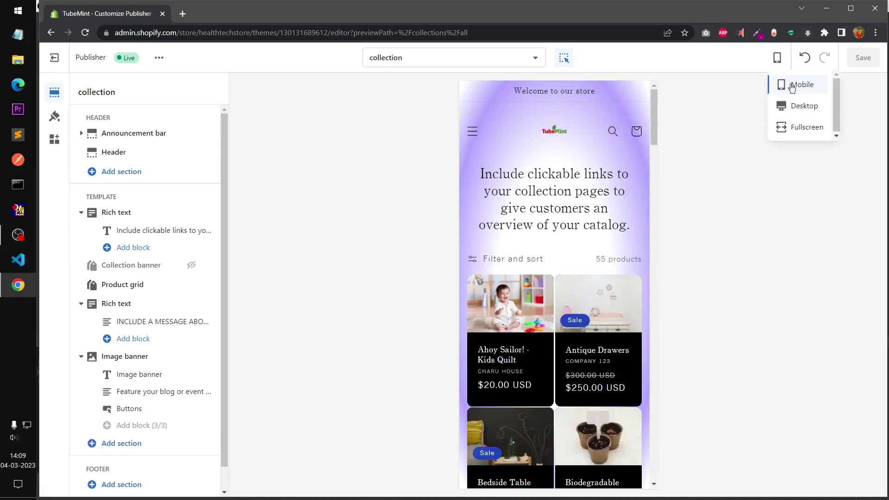
Step: Return the preview to desktop and unhide the Collection banner showing the Products heading
left_click(800, 106)
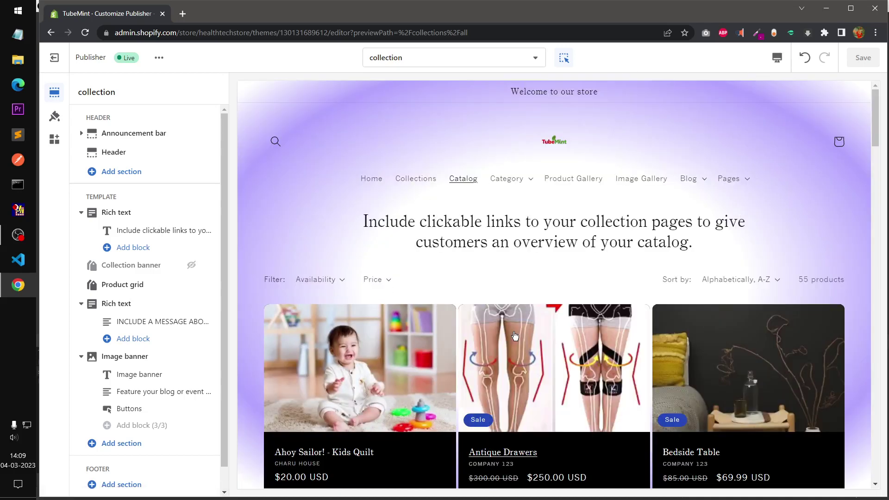
left_click(192, 266)
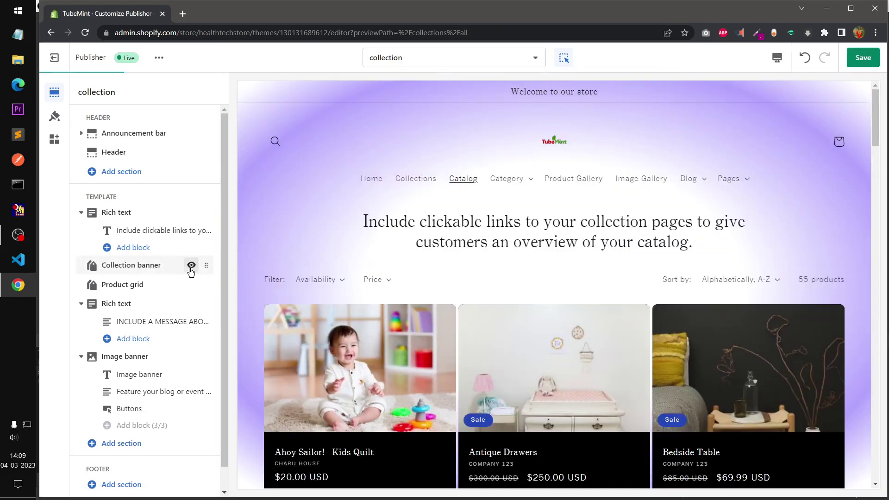
scroll(620, 313, "down", 15)
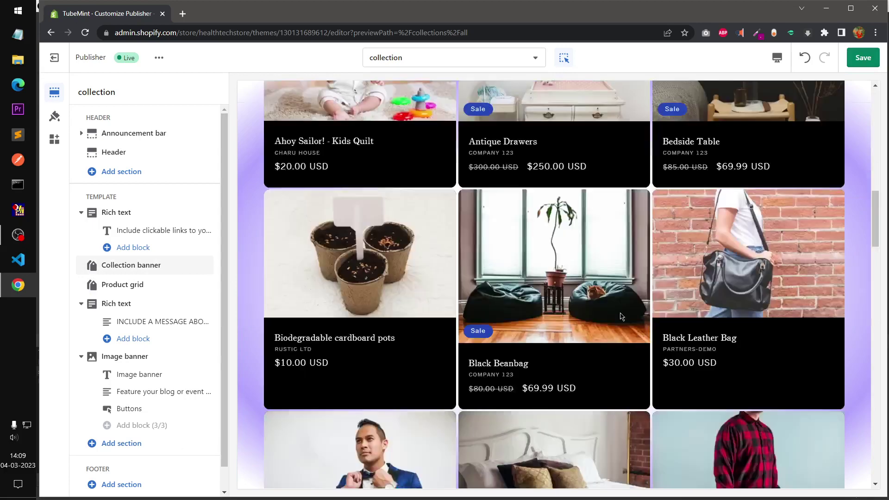
scroll(620, 313, "up", 10)
scroll(621, 313, "up", 10)
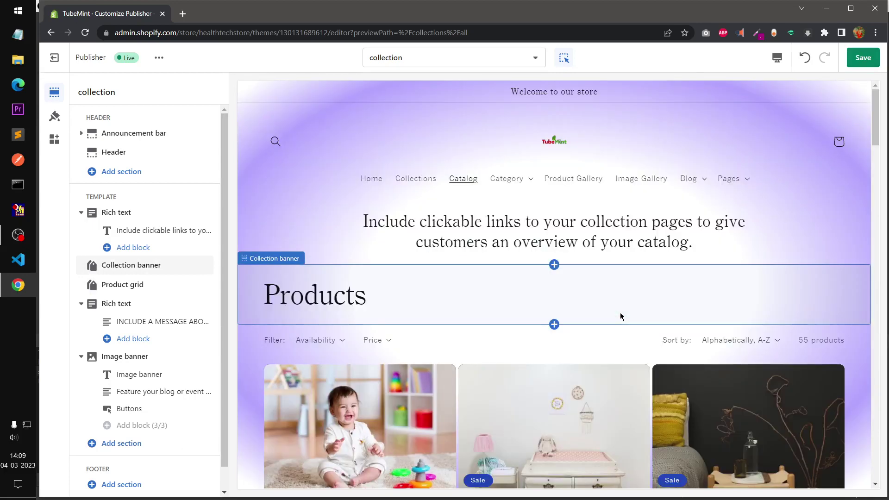